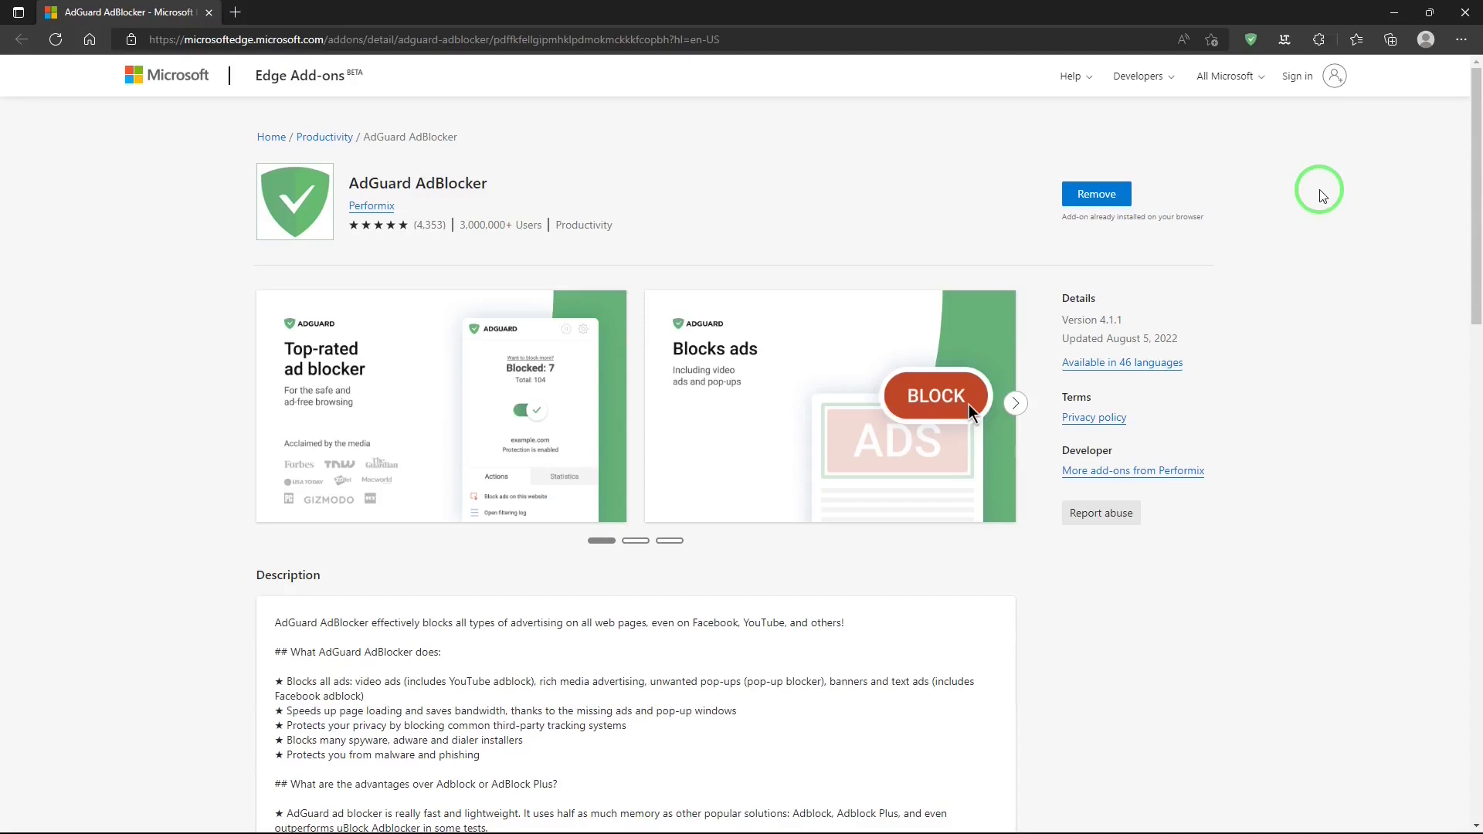
# Open Edge's Manage extensions page from the main menu's Extensions flyout to see AdGuard AdBlocker.
pyautogui.click(1461, 40)
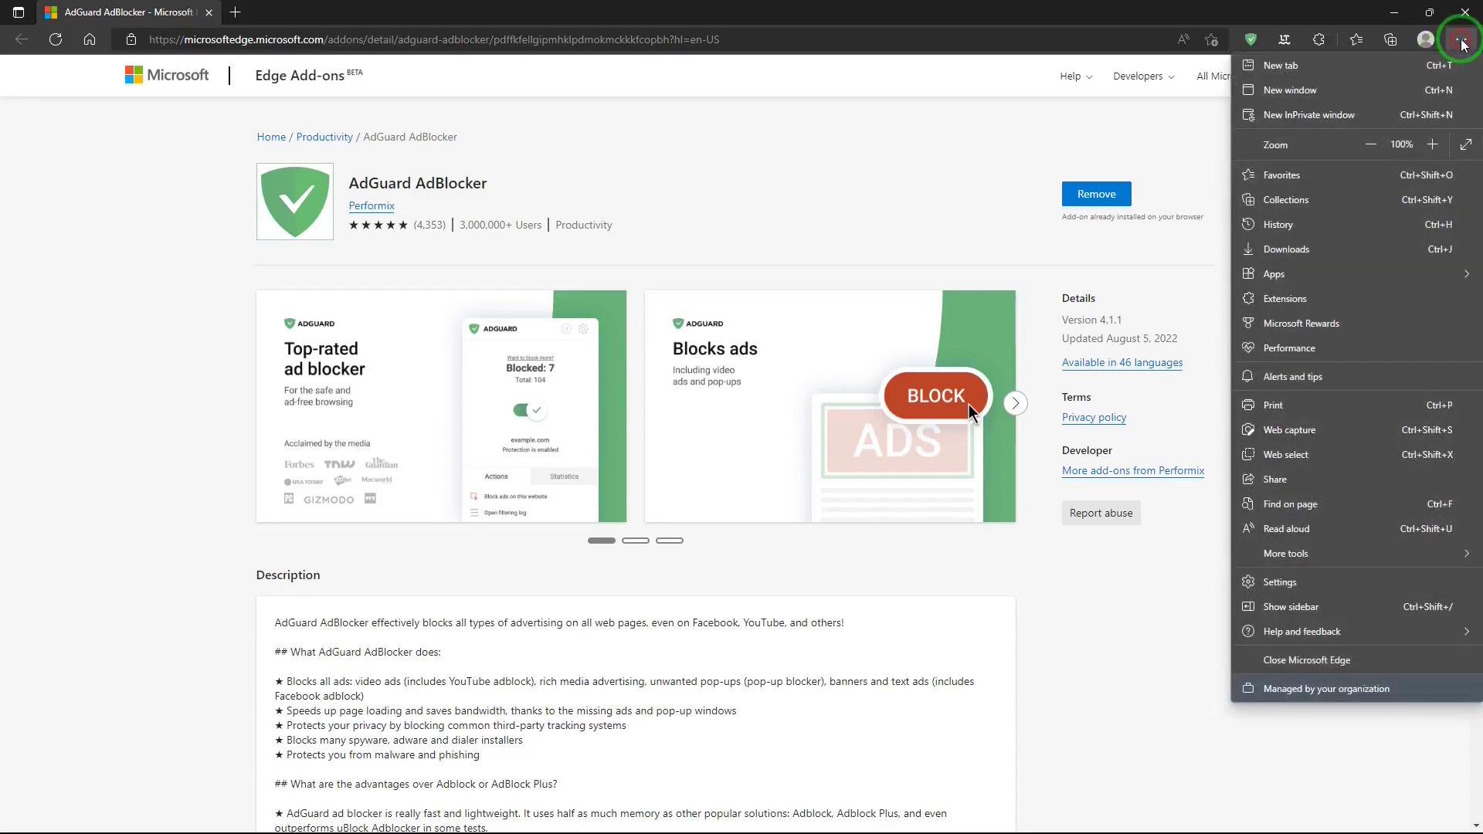
pyautogui.click(1301, 298)
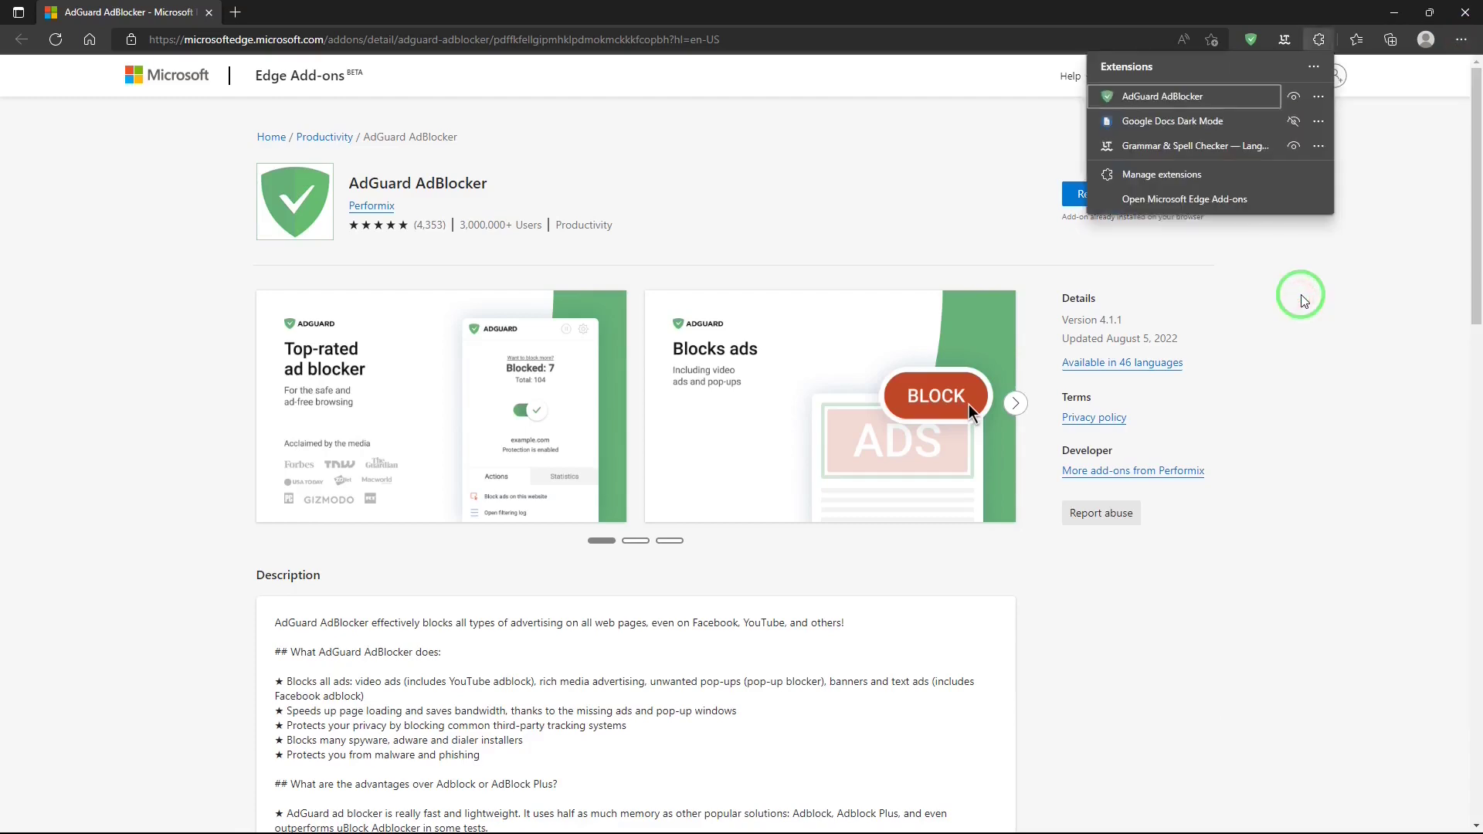
pyautogui.click(1142, 176)
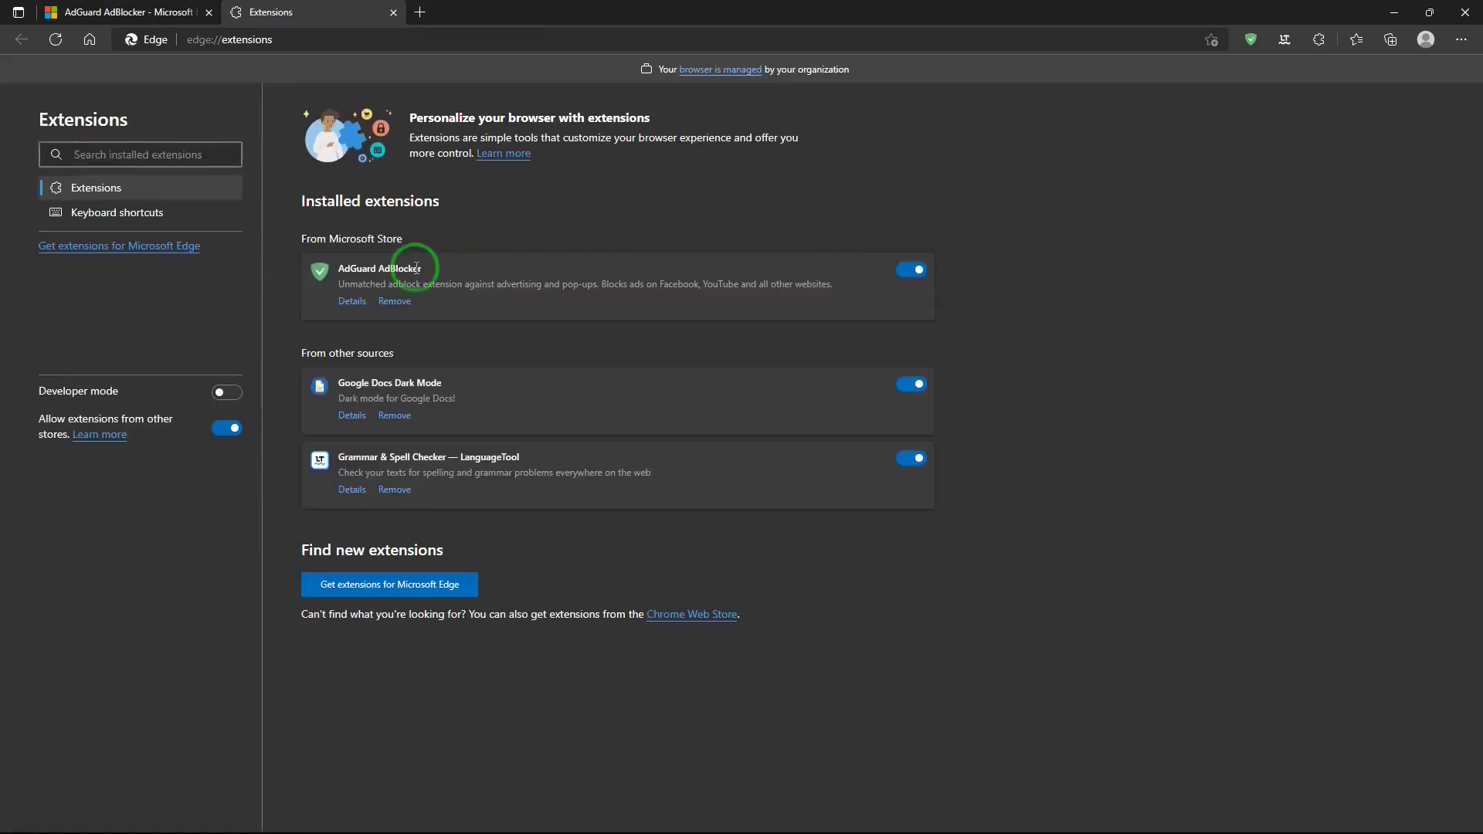
# Return to the AdGuard AdBlocker listing in Edge Add-ons and scroll through its description.
pyautogui.click(367, 586)
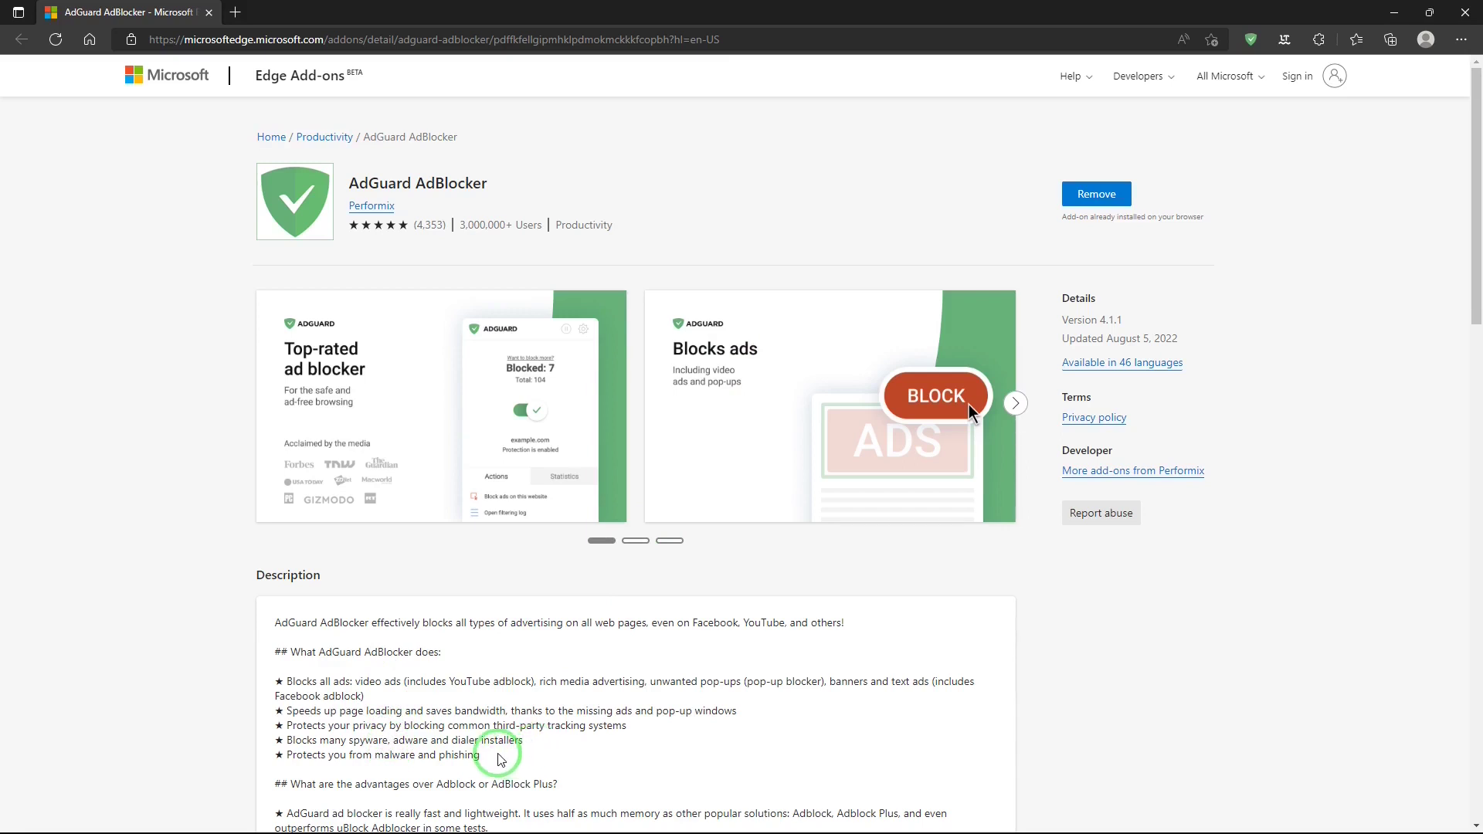
pyautogui.moveTo(1477, 297); pyautogui.dragTo(1472, 460)
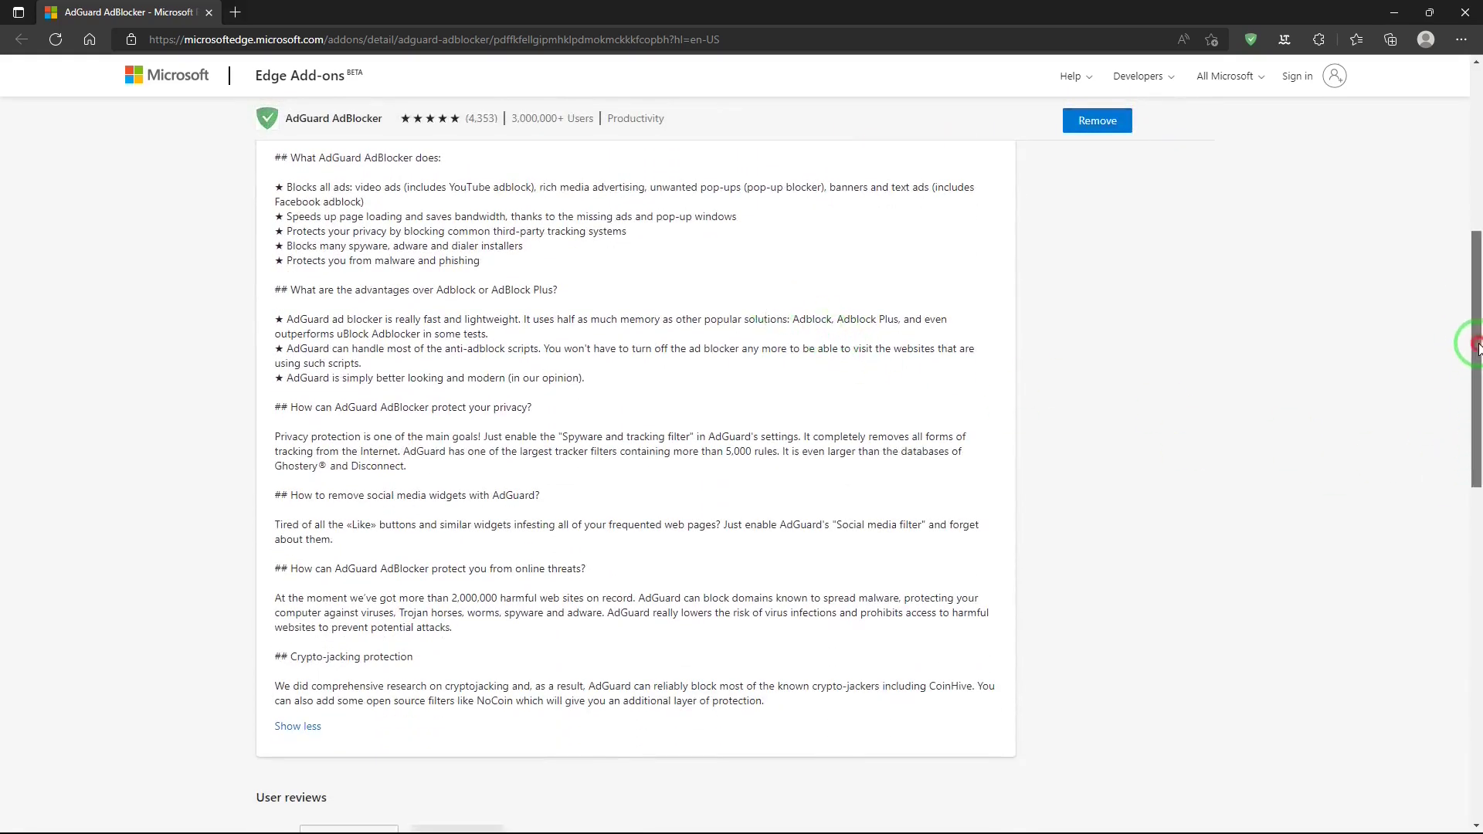
pyautogui.moveTo(1478, 345); pyautogui.dragTo(1474, 151)
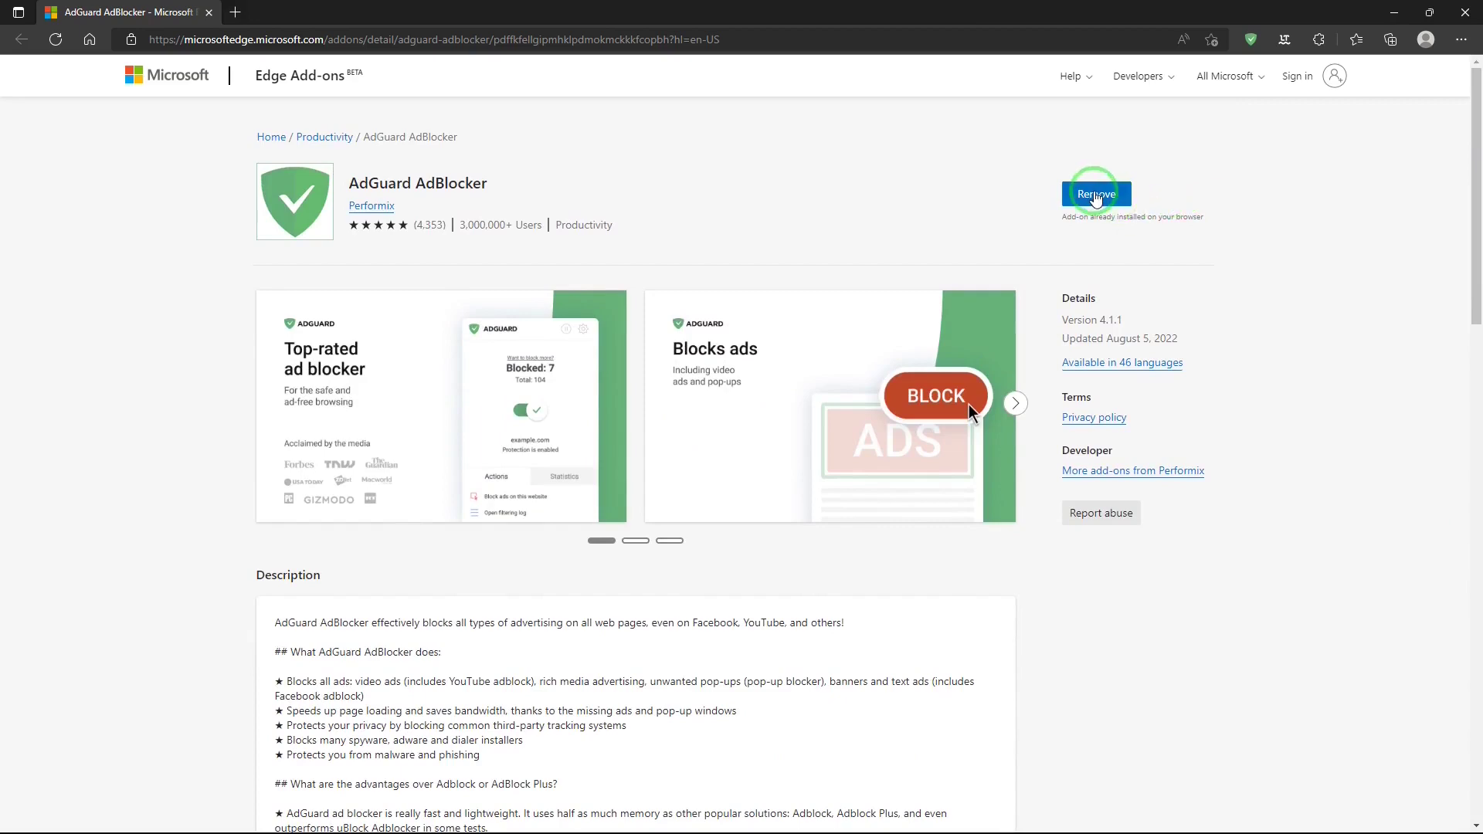
# Remove AdGuard AdBlocker from its Edge Add-ons listing.
pyautogui.click(1095, 196)
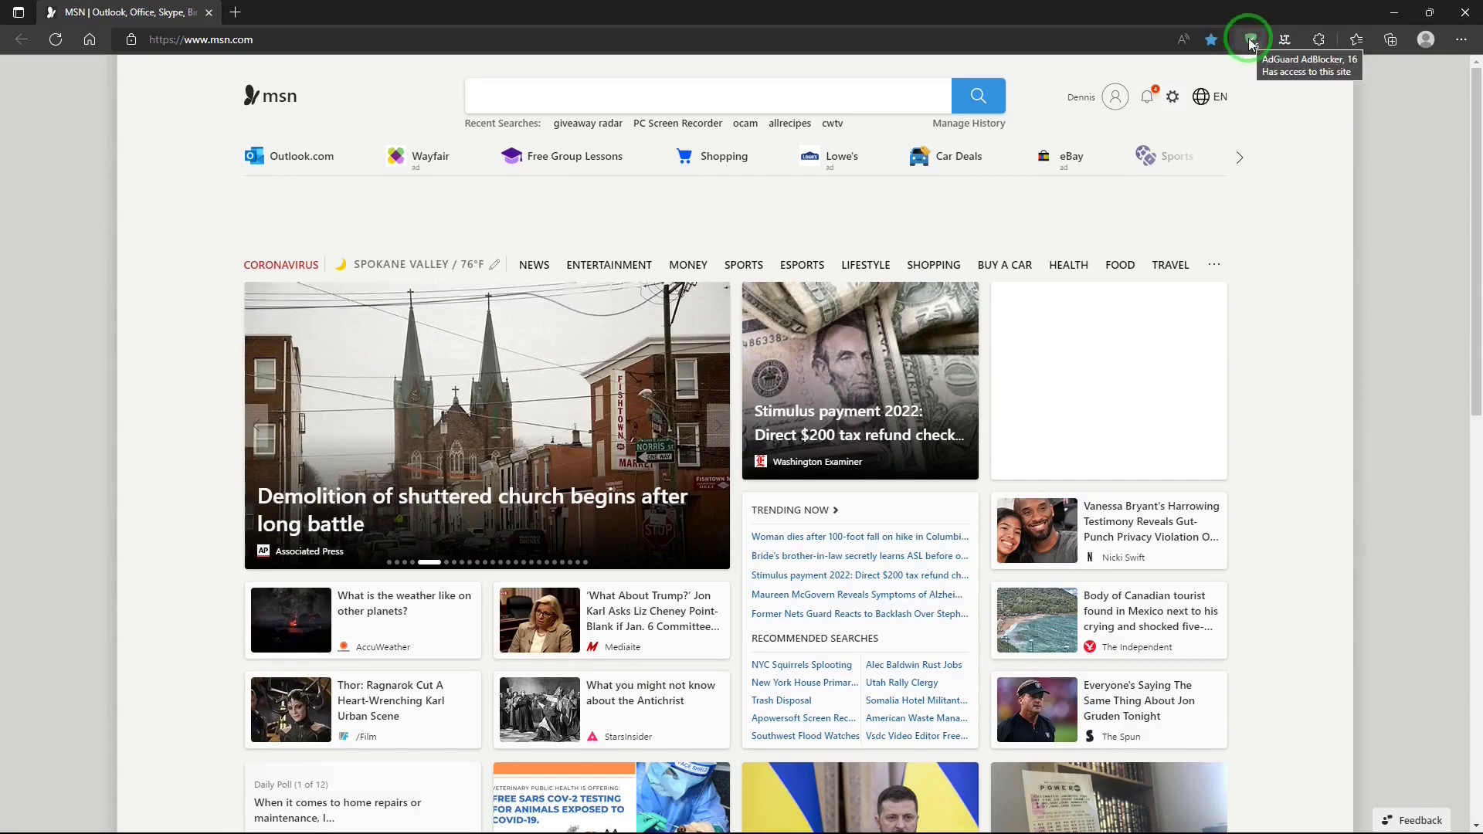
# Turn AdGuard protection for msn.com off and back on, then check the weekly statistics.
pyautogui.click(1251, 40)
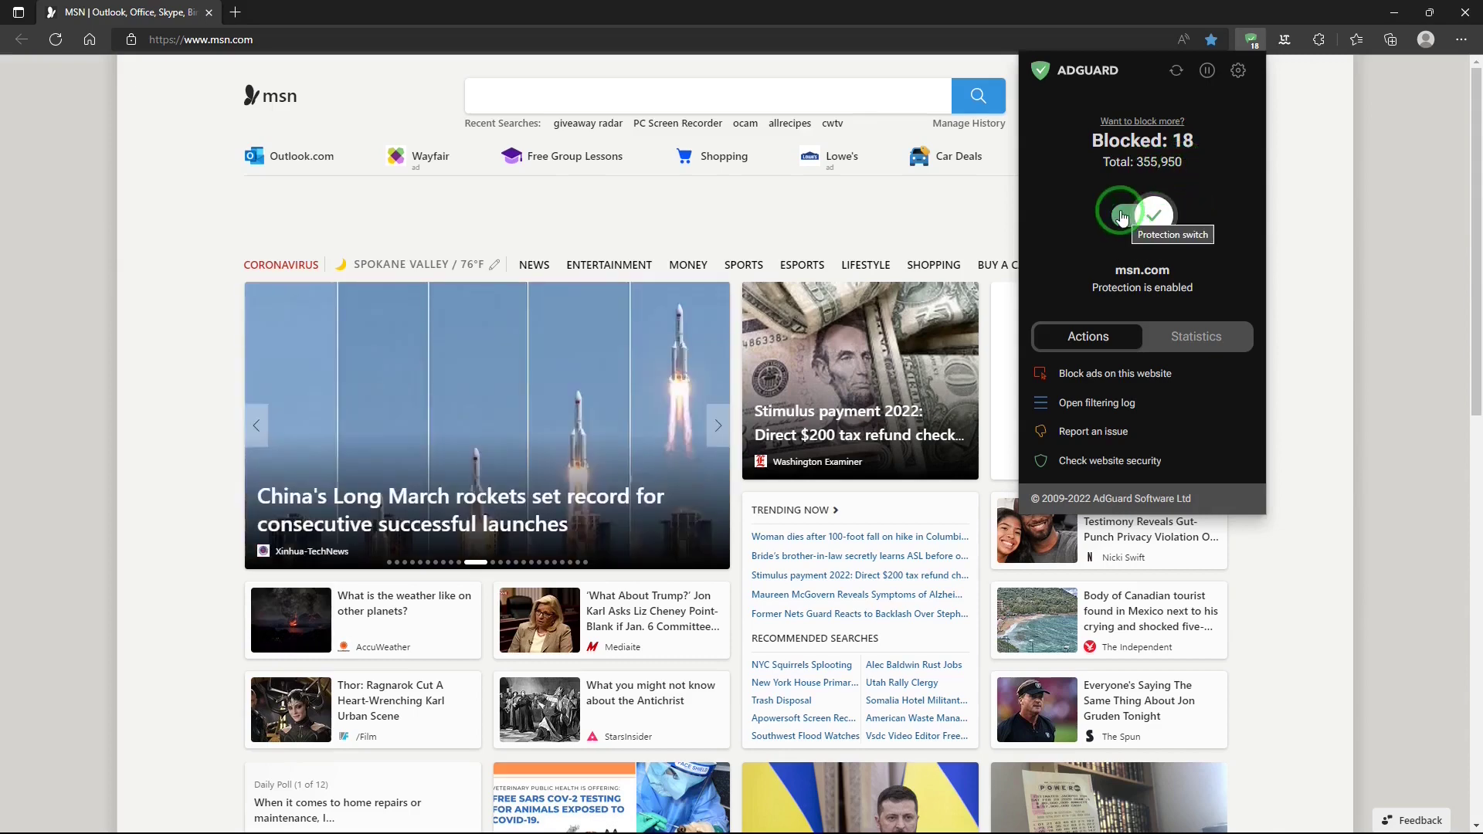
pyautogui.click(1122, 217)
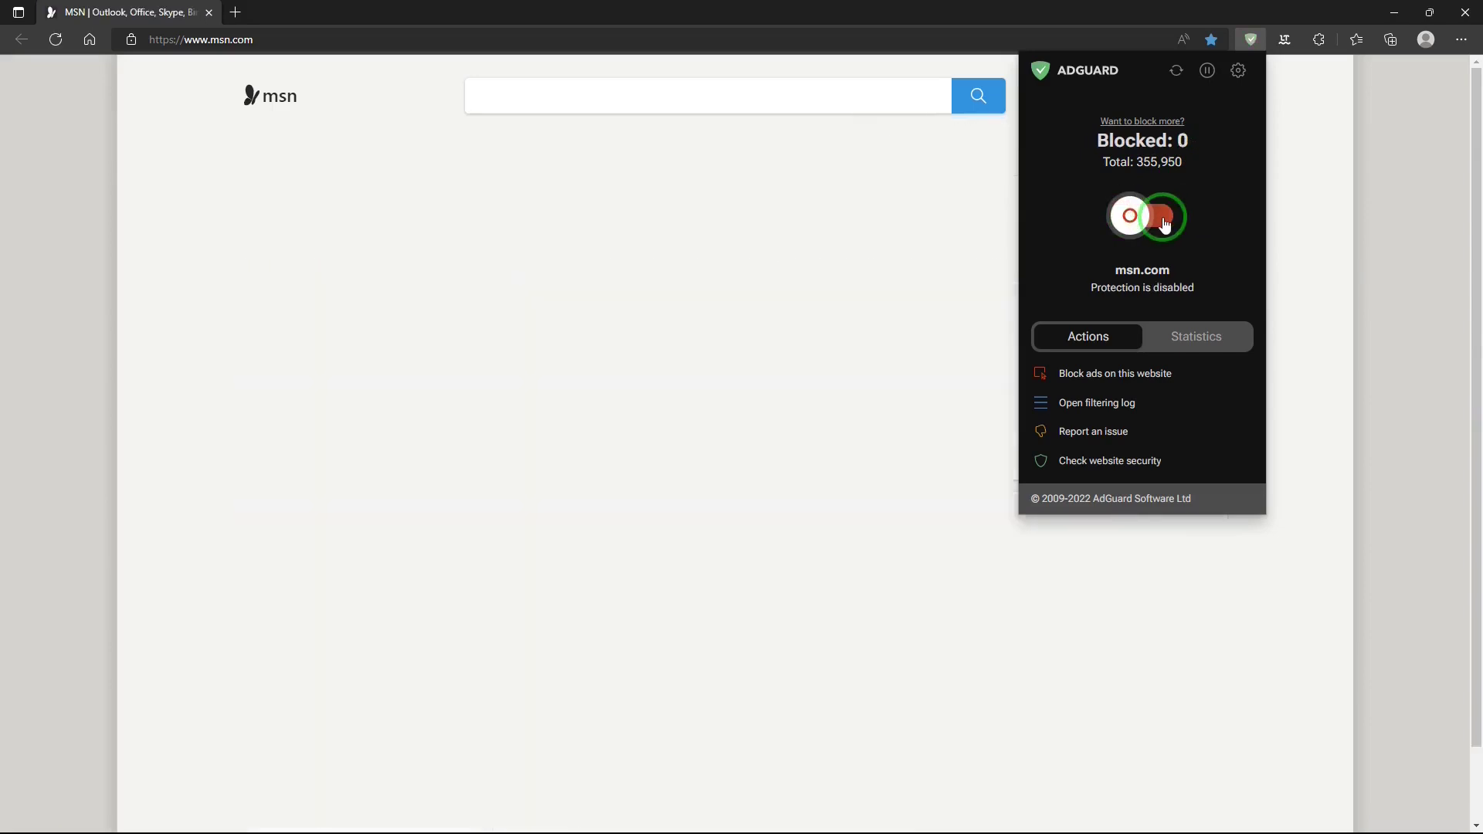
pyautogui.click(1144, 216)
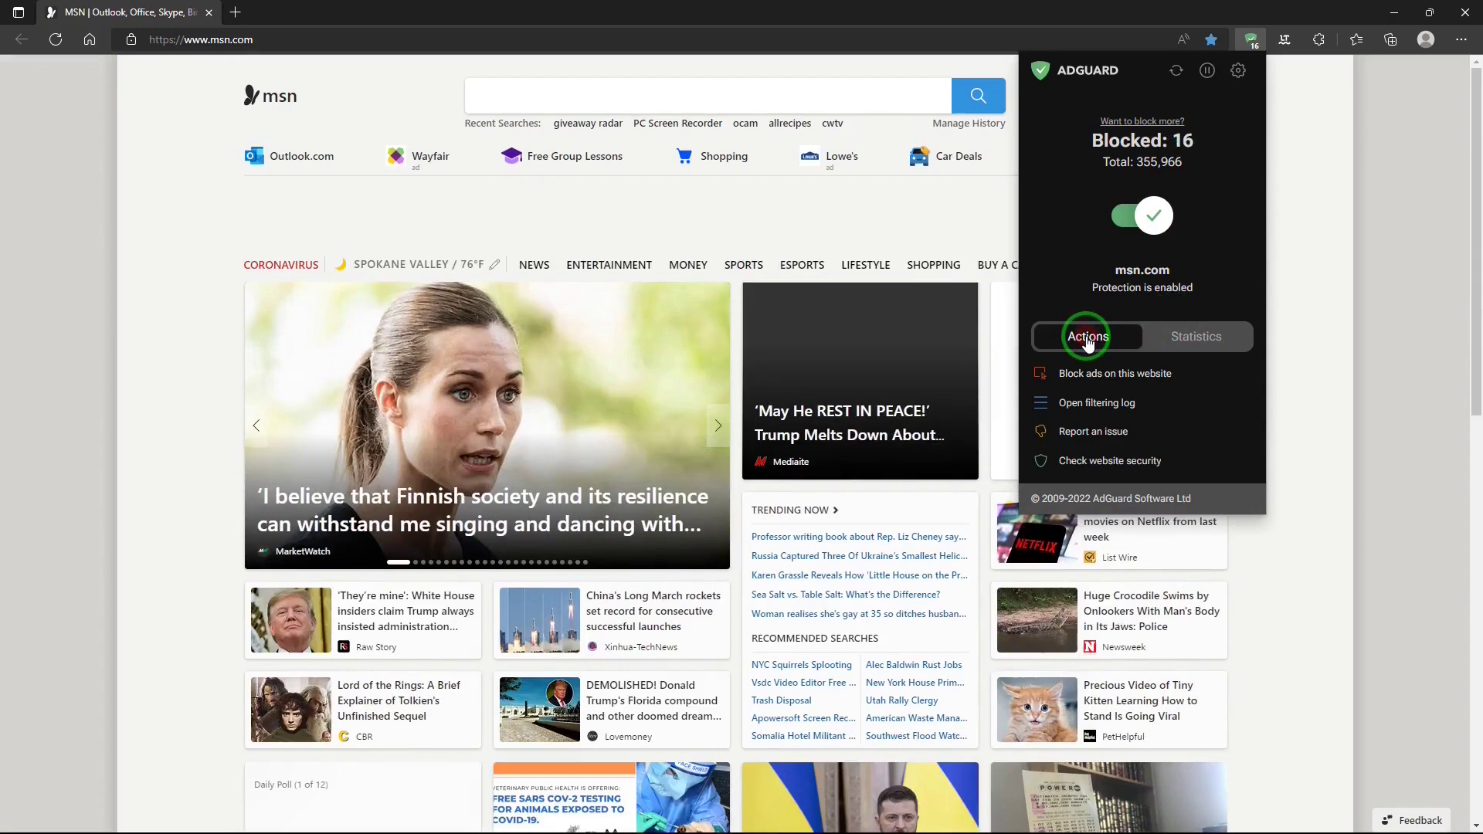
pyautogui.click(1197, 338)
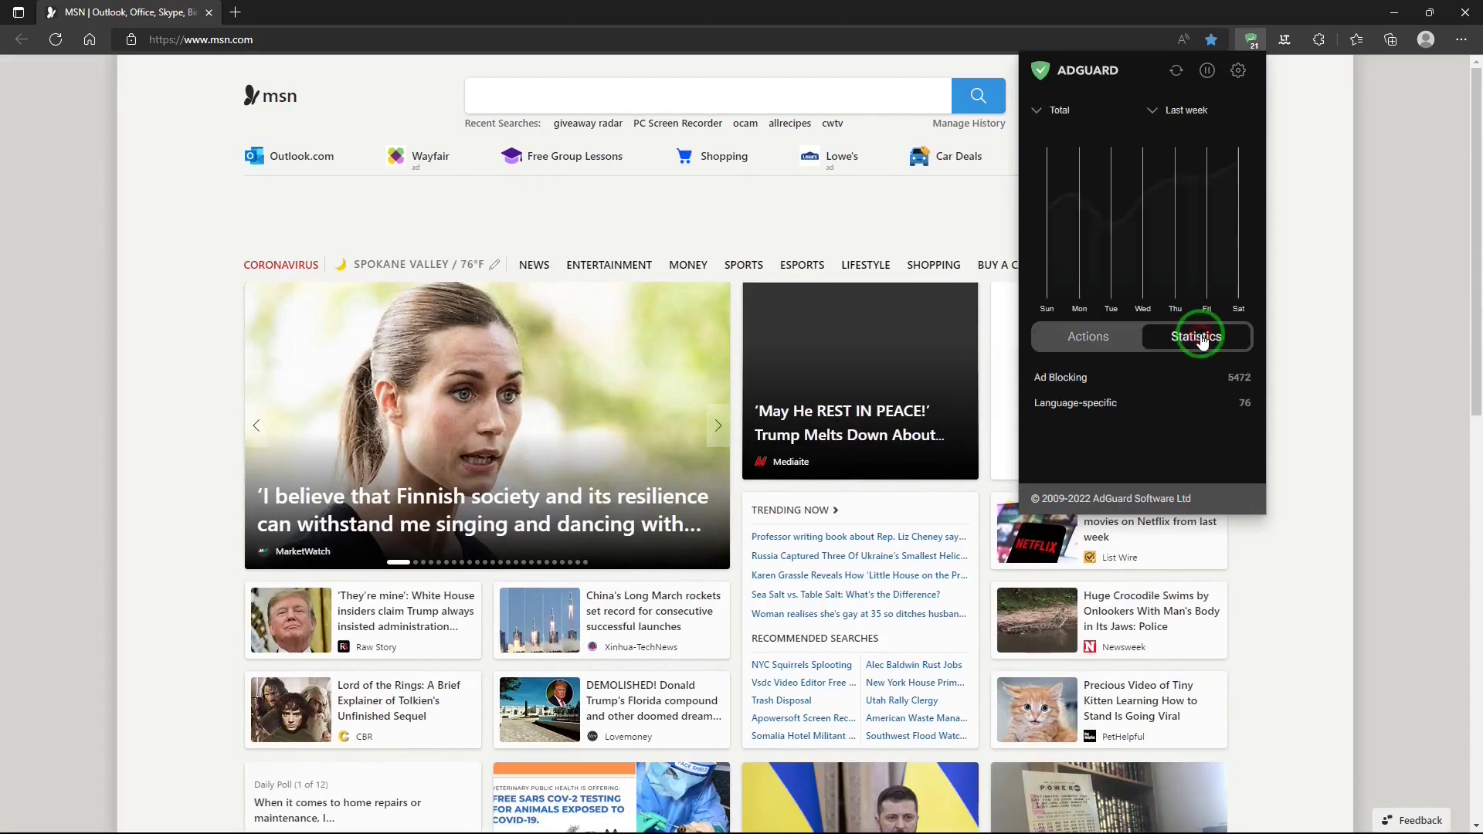
pyautogui.click(1088, 340)
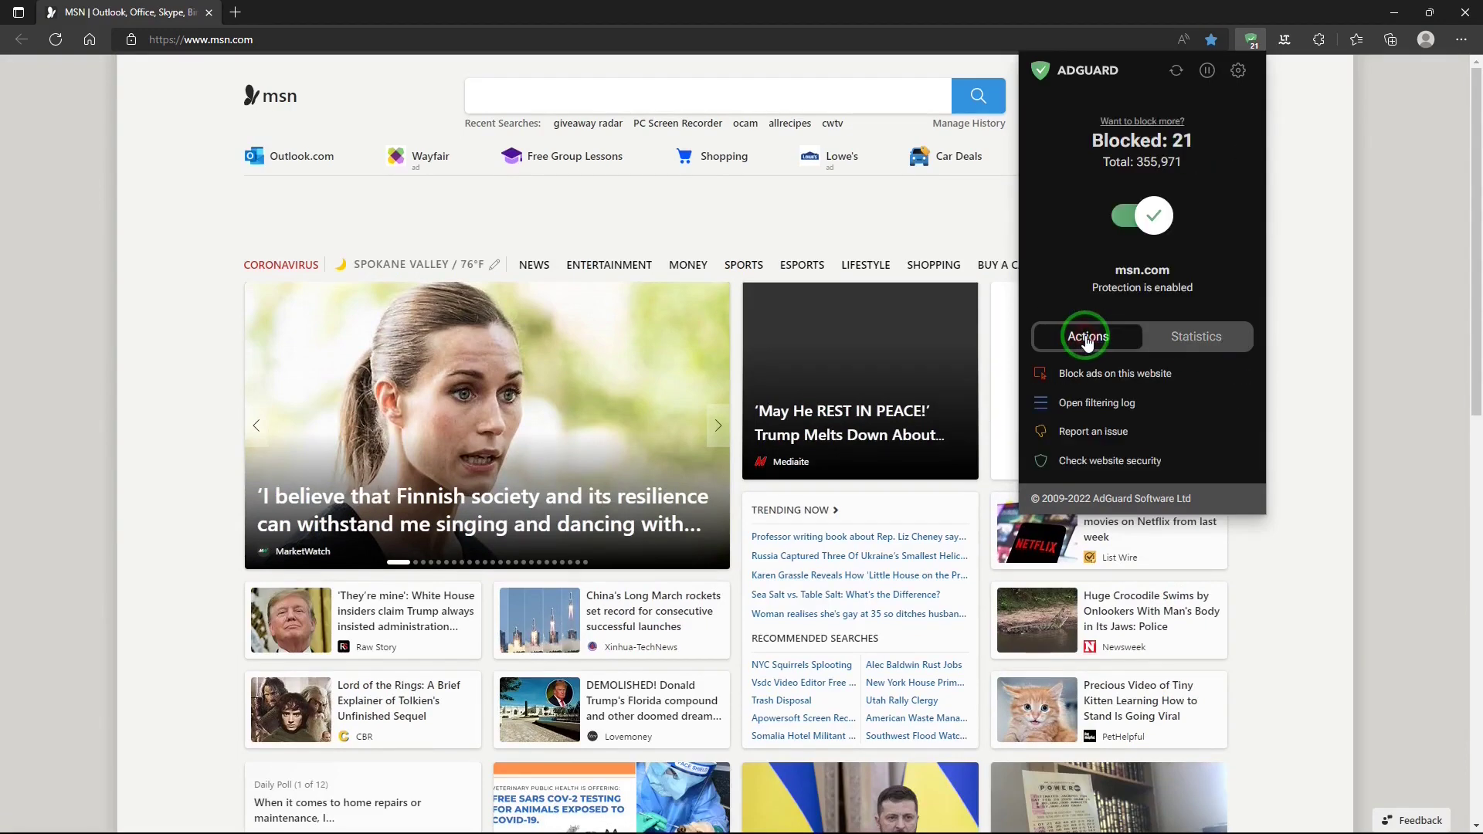
# Start and cancel element blocking, then open and close the msn.com filtering log.
pyautogui.click(1076, 381)
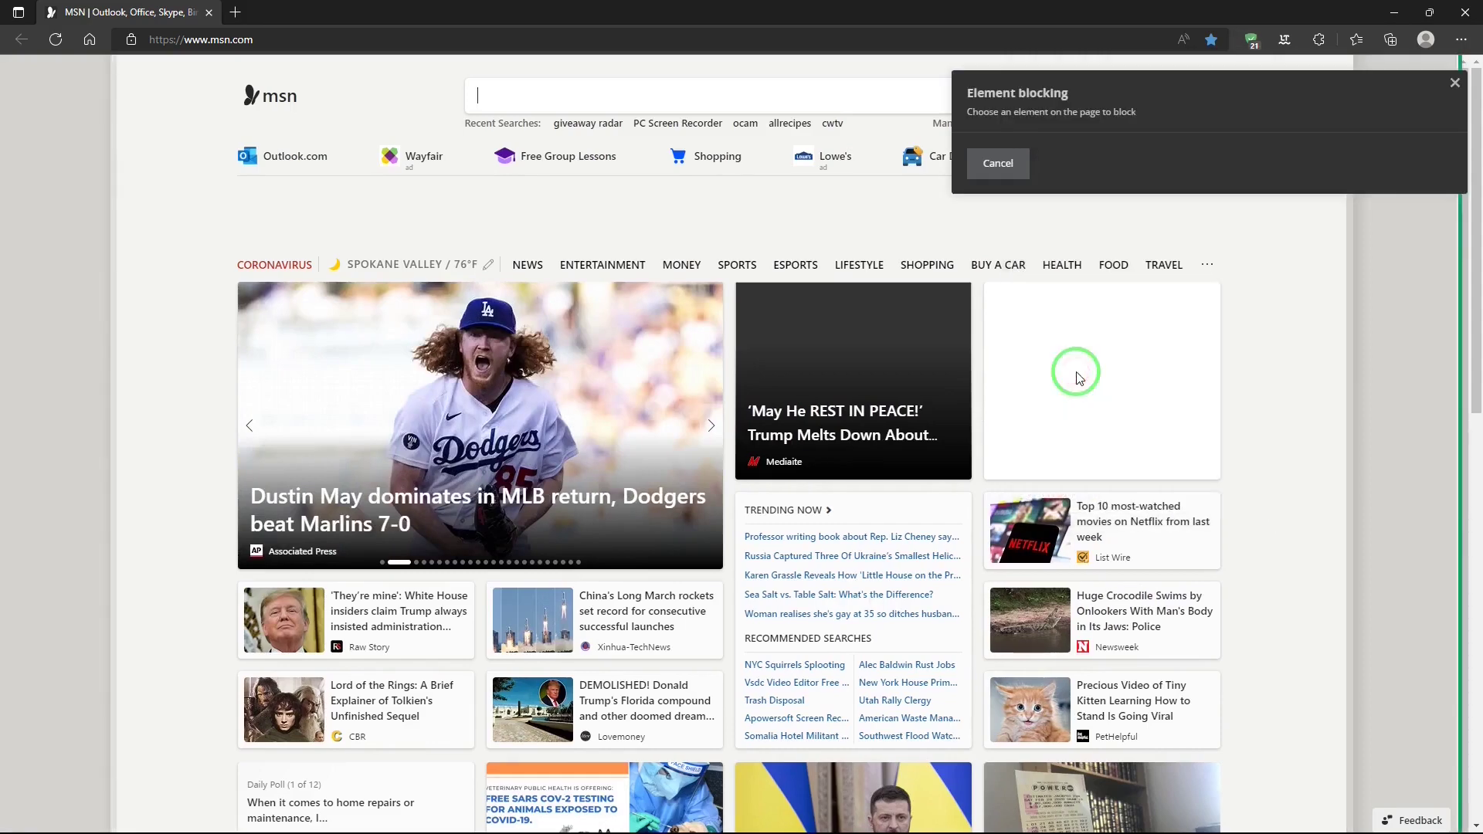
pyautogui.click(1455, 84)
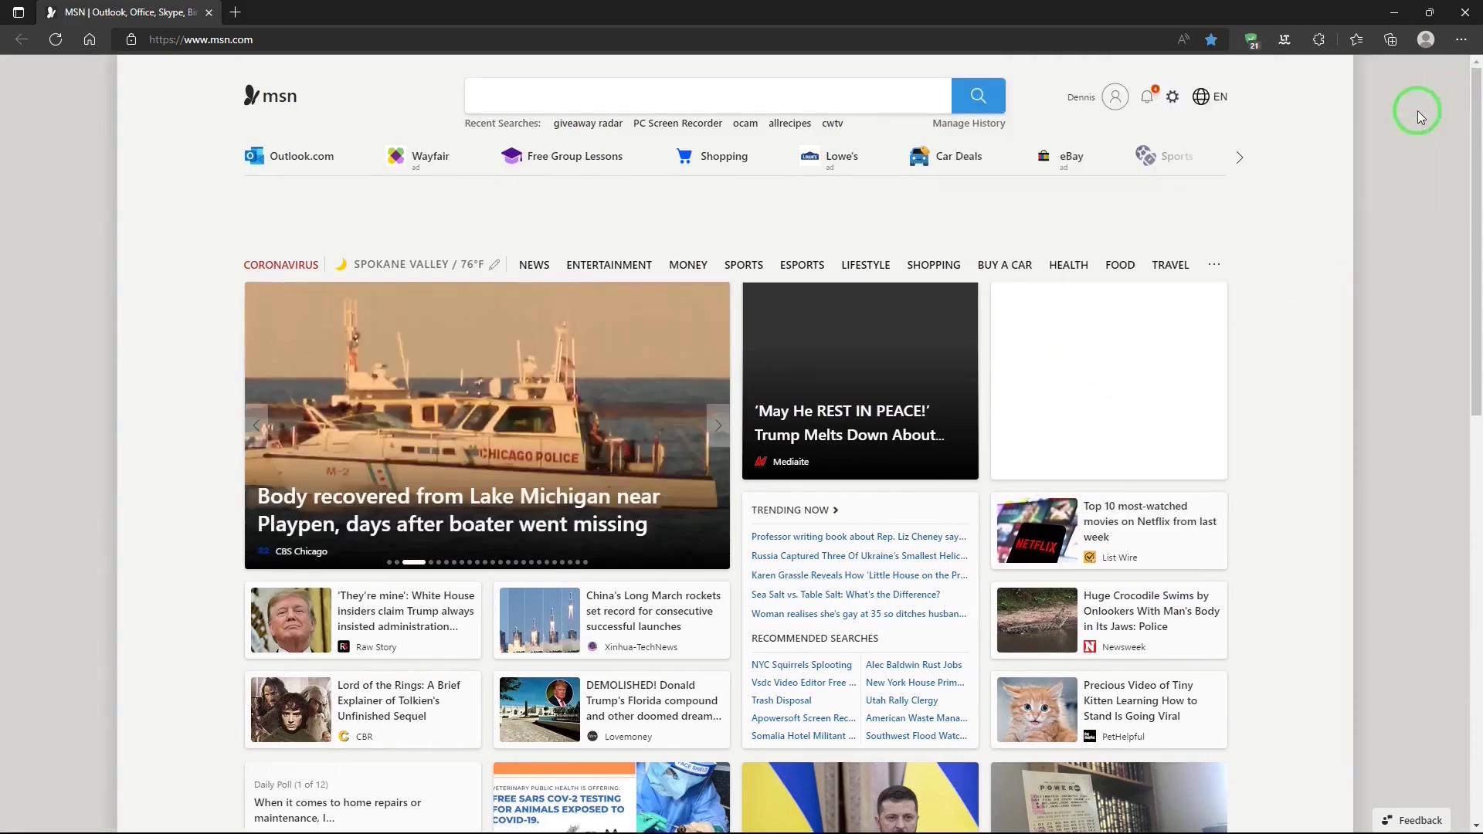
pyautogui.click(1252, 43)
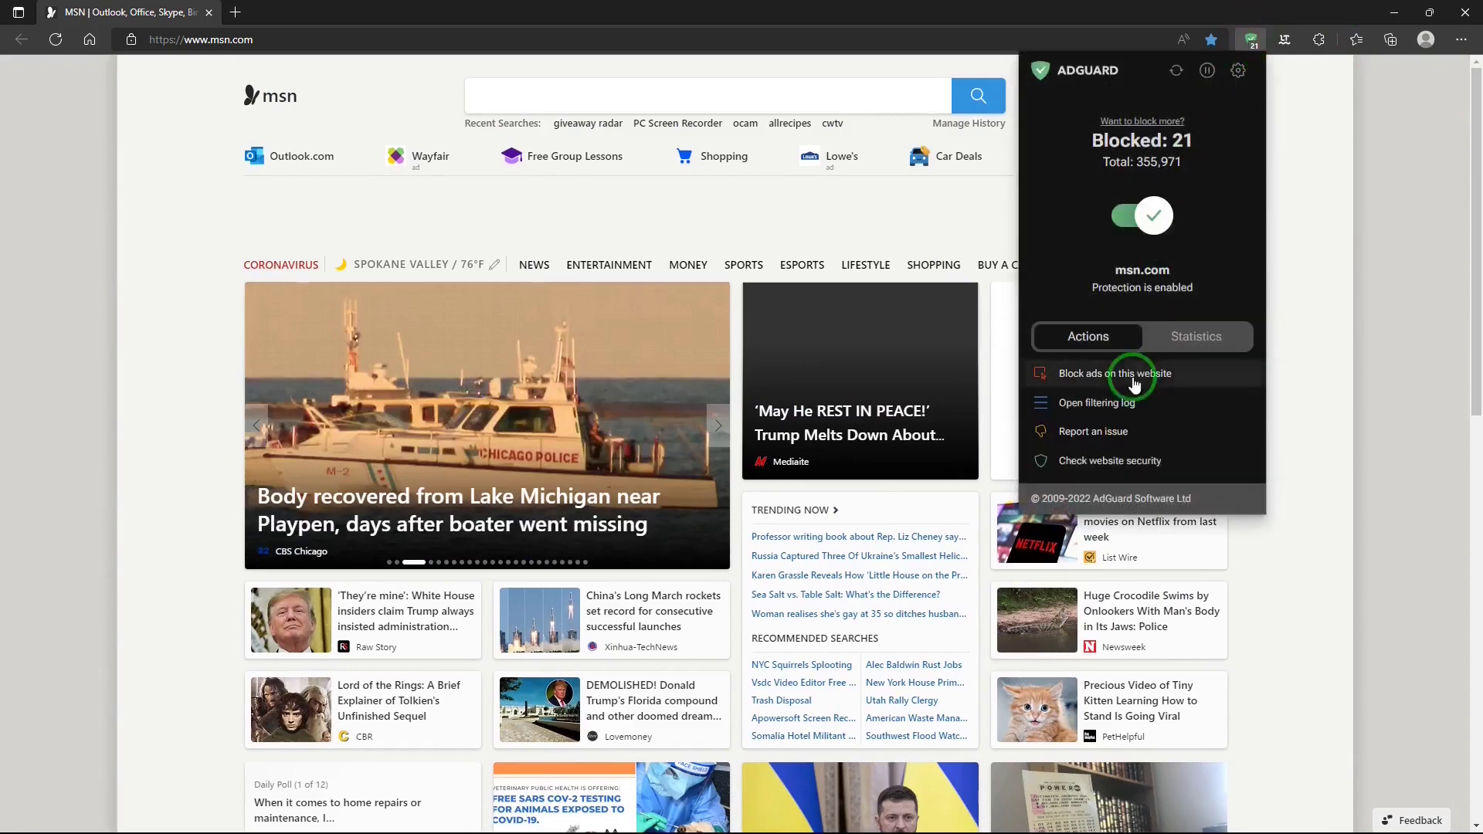
pyautogui.click(1087, 407)
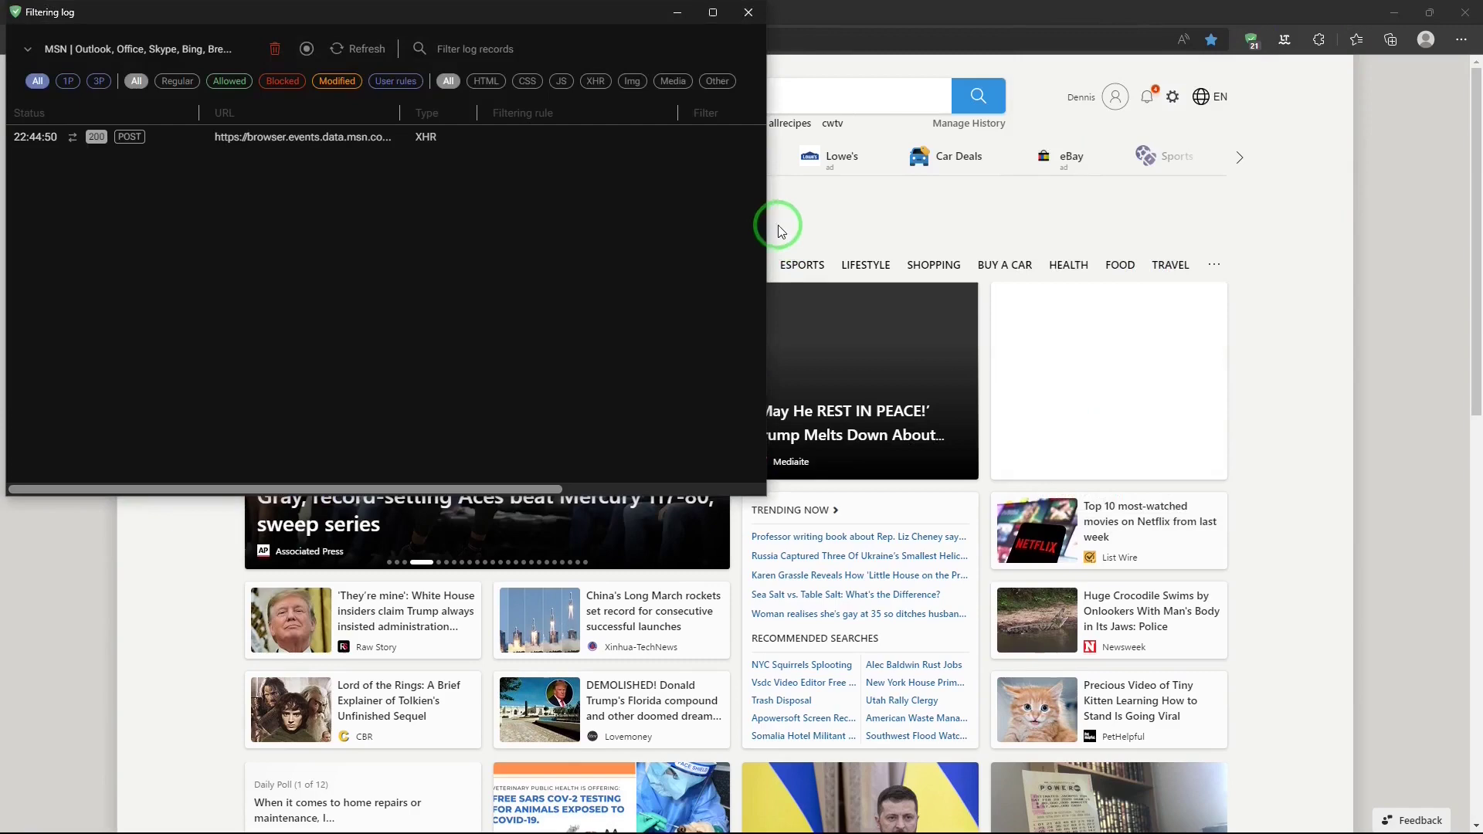
pyautogui.click(748, 14)
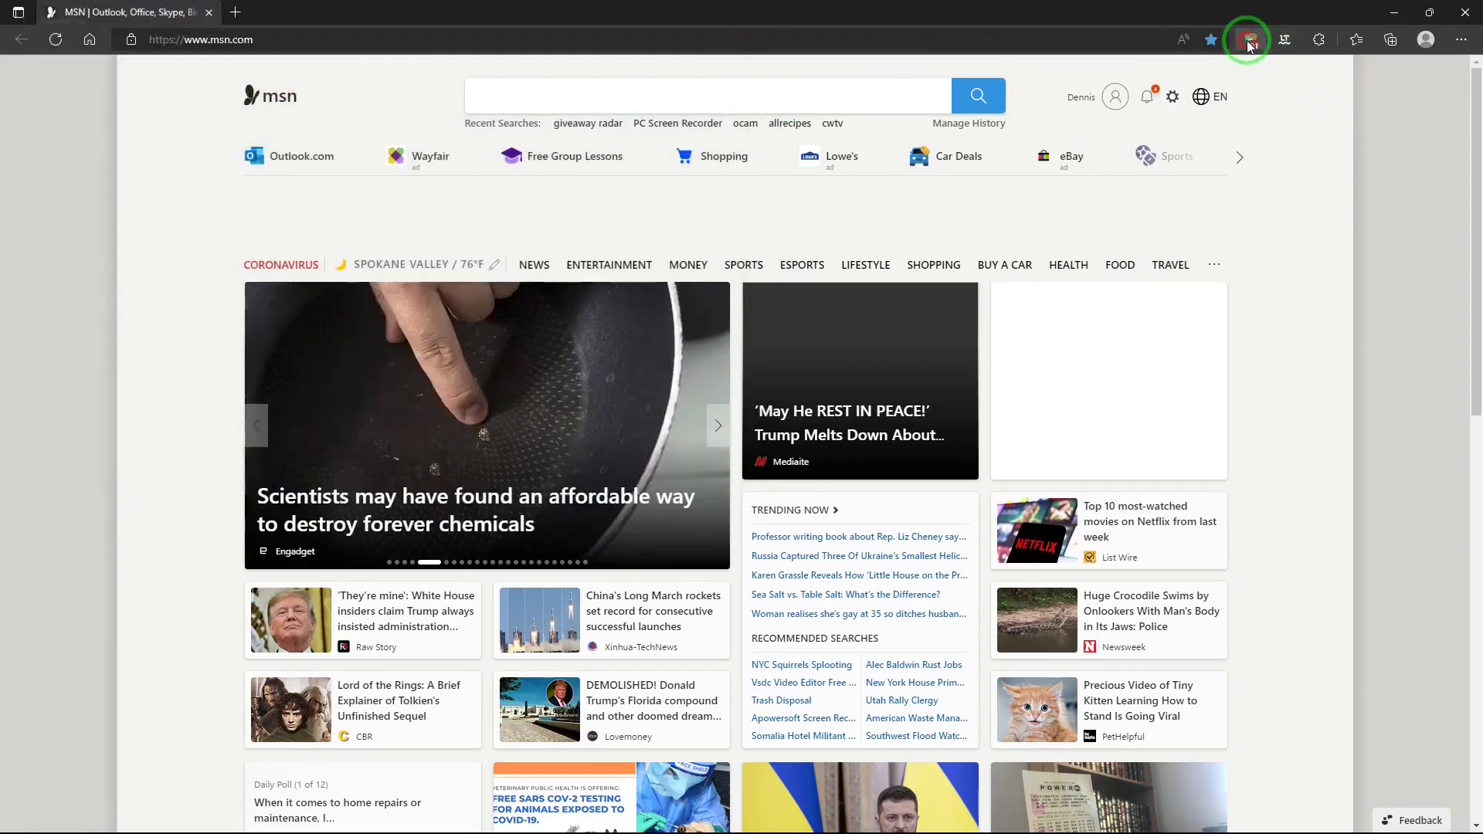
pyautogui.click(1250, 40)
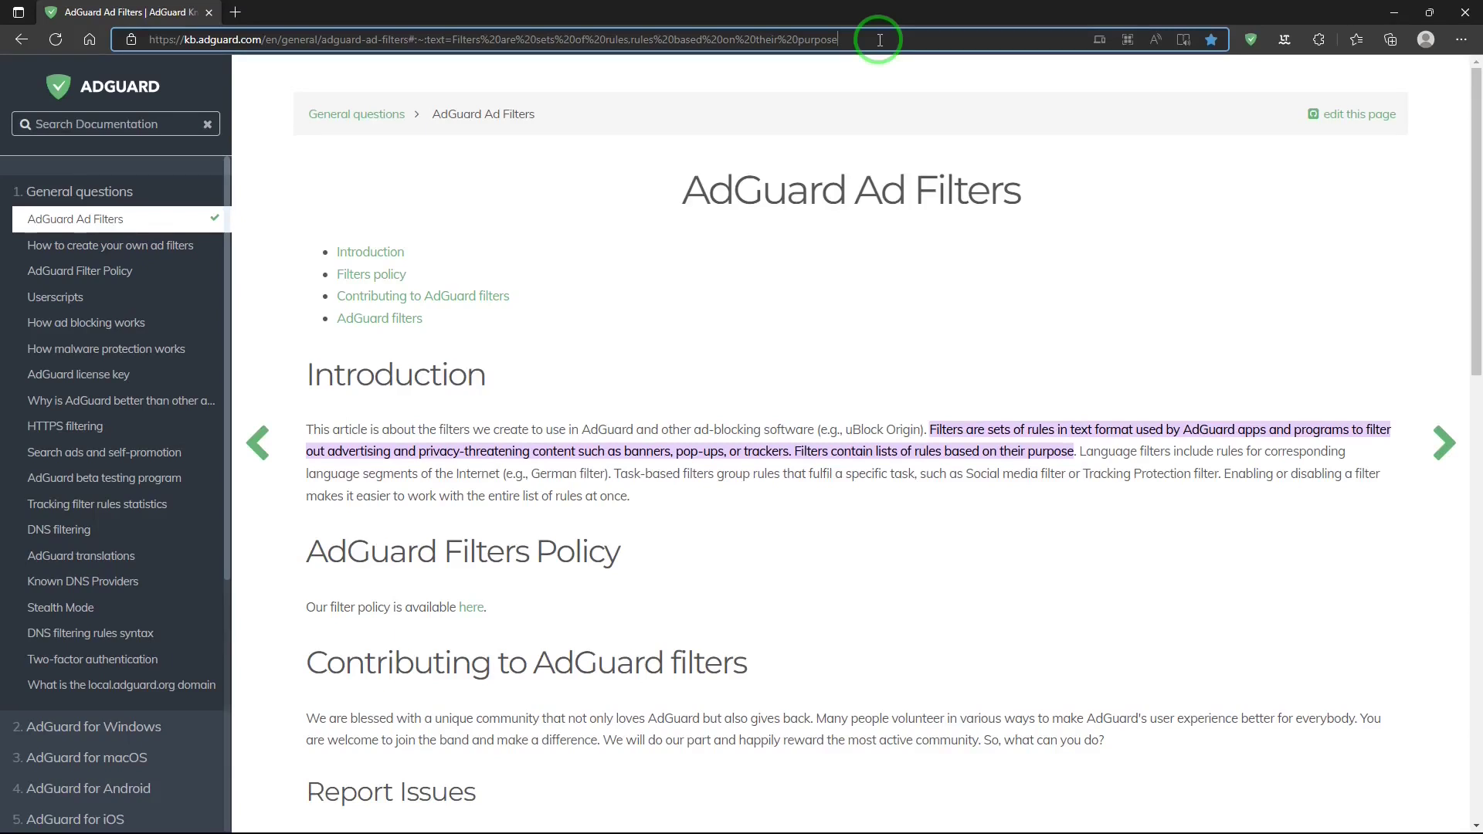
# Scroll through the AdGuard Ad Filters article, then open AdGuard's settings from its popup.
pyautogui.click(1476, 143)
pyautogui.moveTo(1476, 143); pyautogui.dragTo(1476, 210)
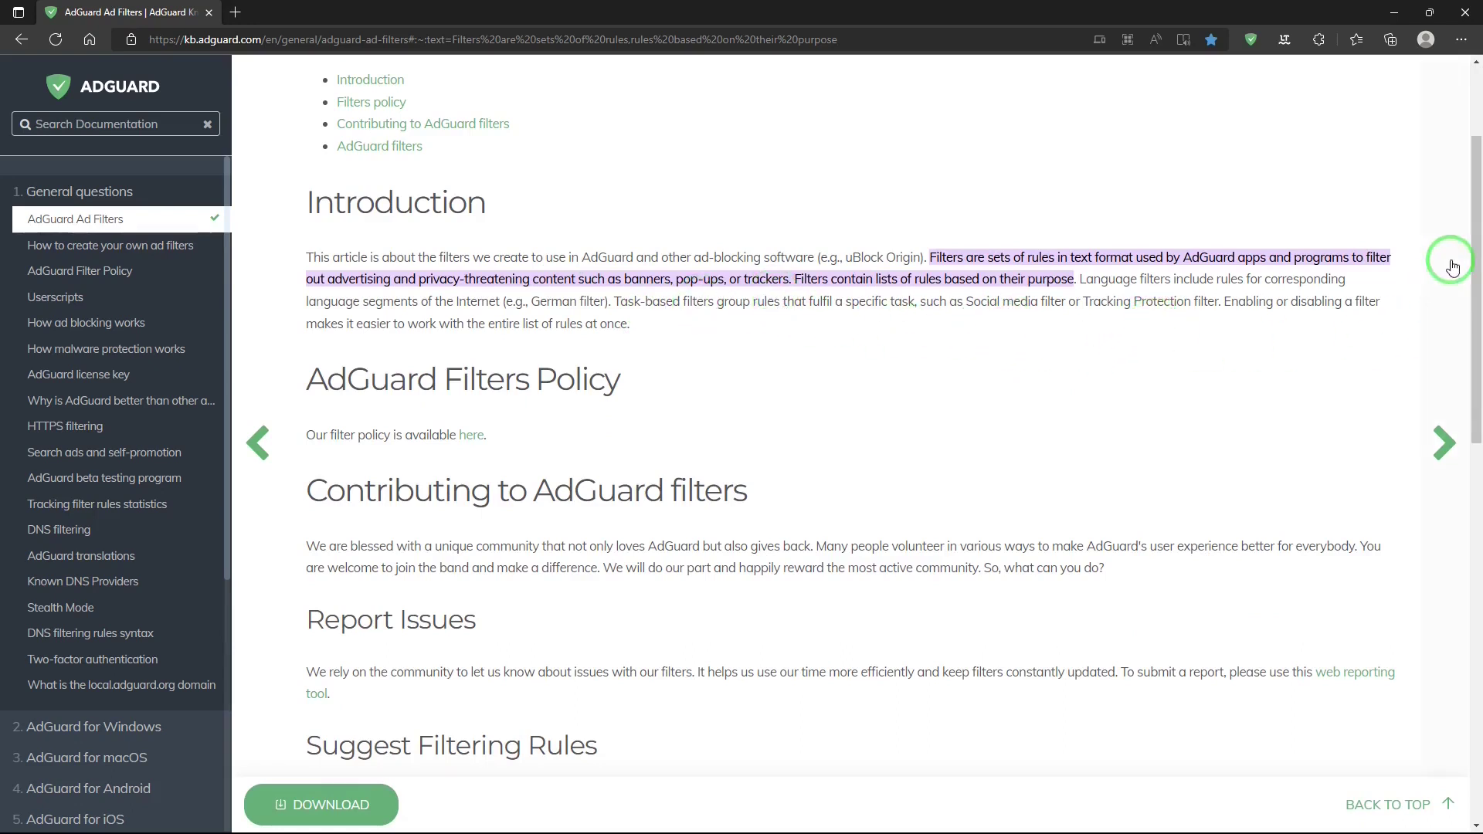
pyautogui.click(1476, 202)
pyautogui.moveTo(1476, 202); pyautogui.dragTo(1468, 568)
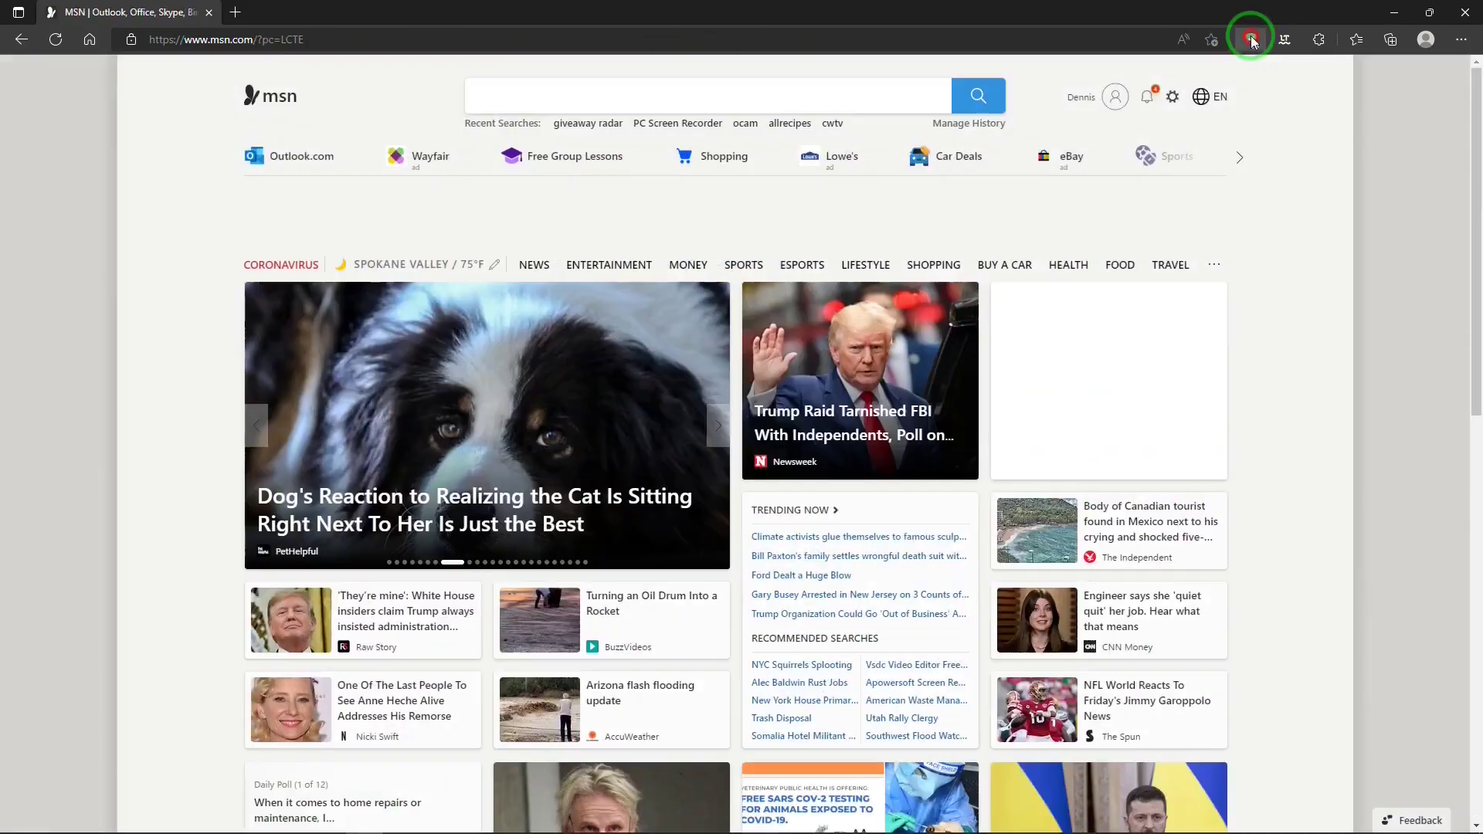
pyautogui.click(1252, 39)
pyautogui.click(1238, 71)
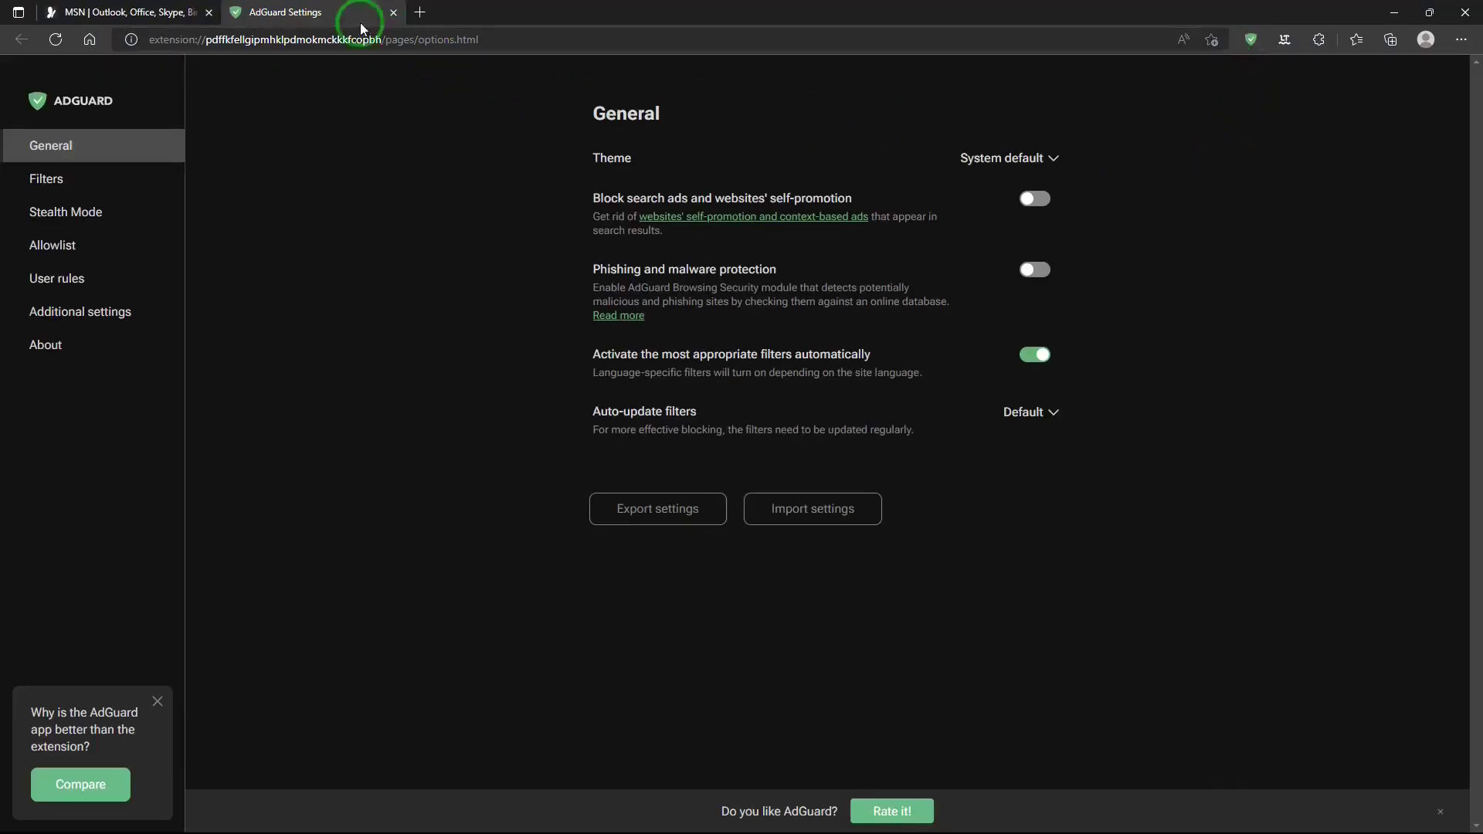
# Close the MSN tab so only AdGuard's General settings tab remains.
pyautogui.click(211, 13)
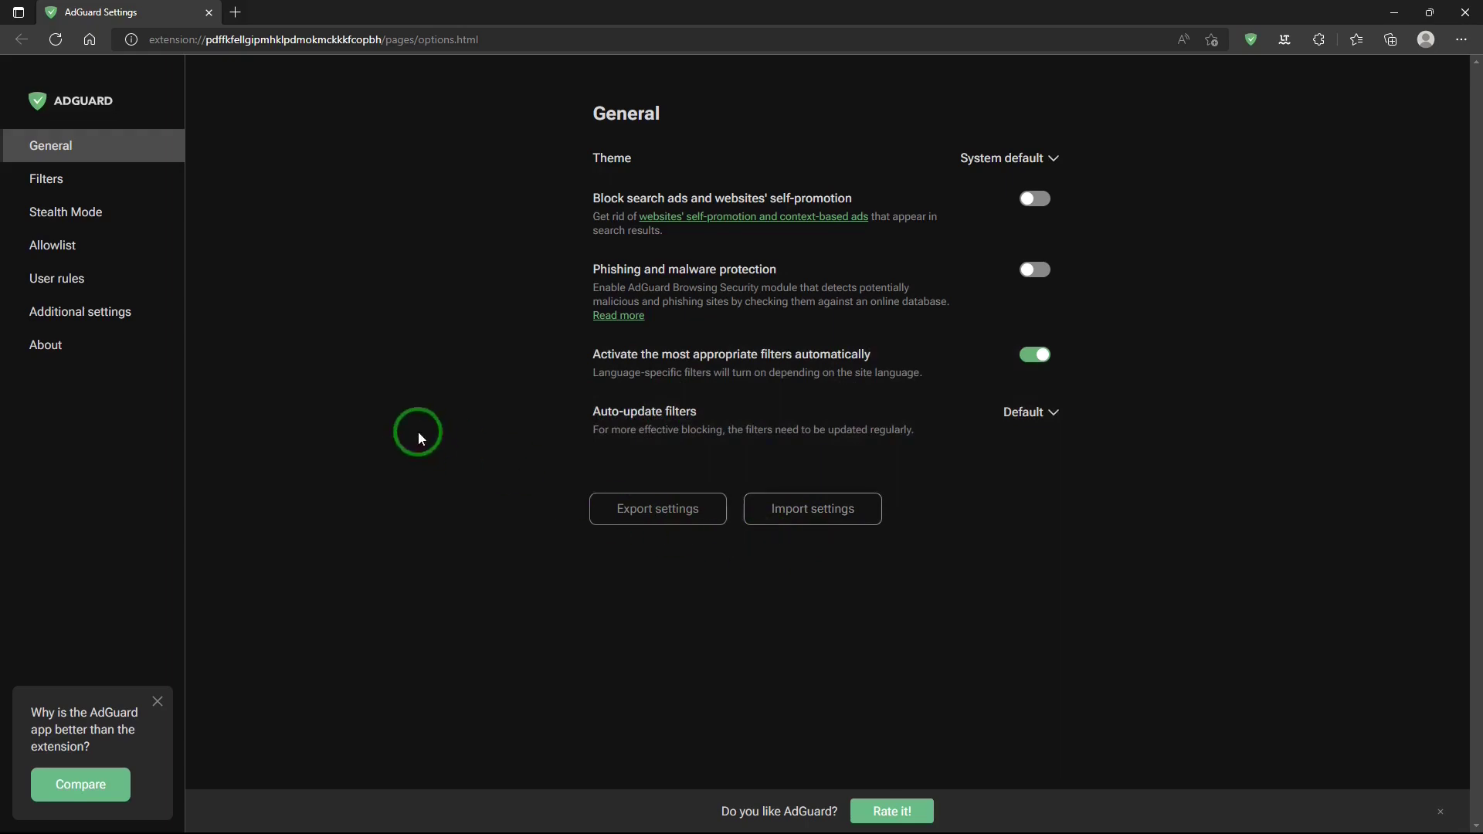
# Show AdGuard's Filters page with 170447 rules and the Ad Blocking, Other and Language-specific groups enabled.
pyautogui.click(47, 181)
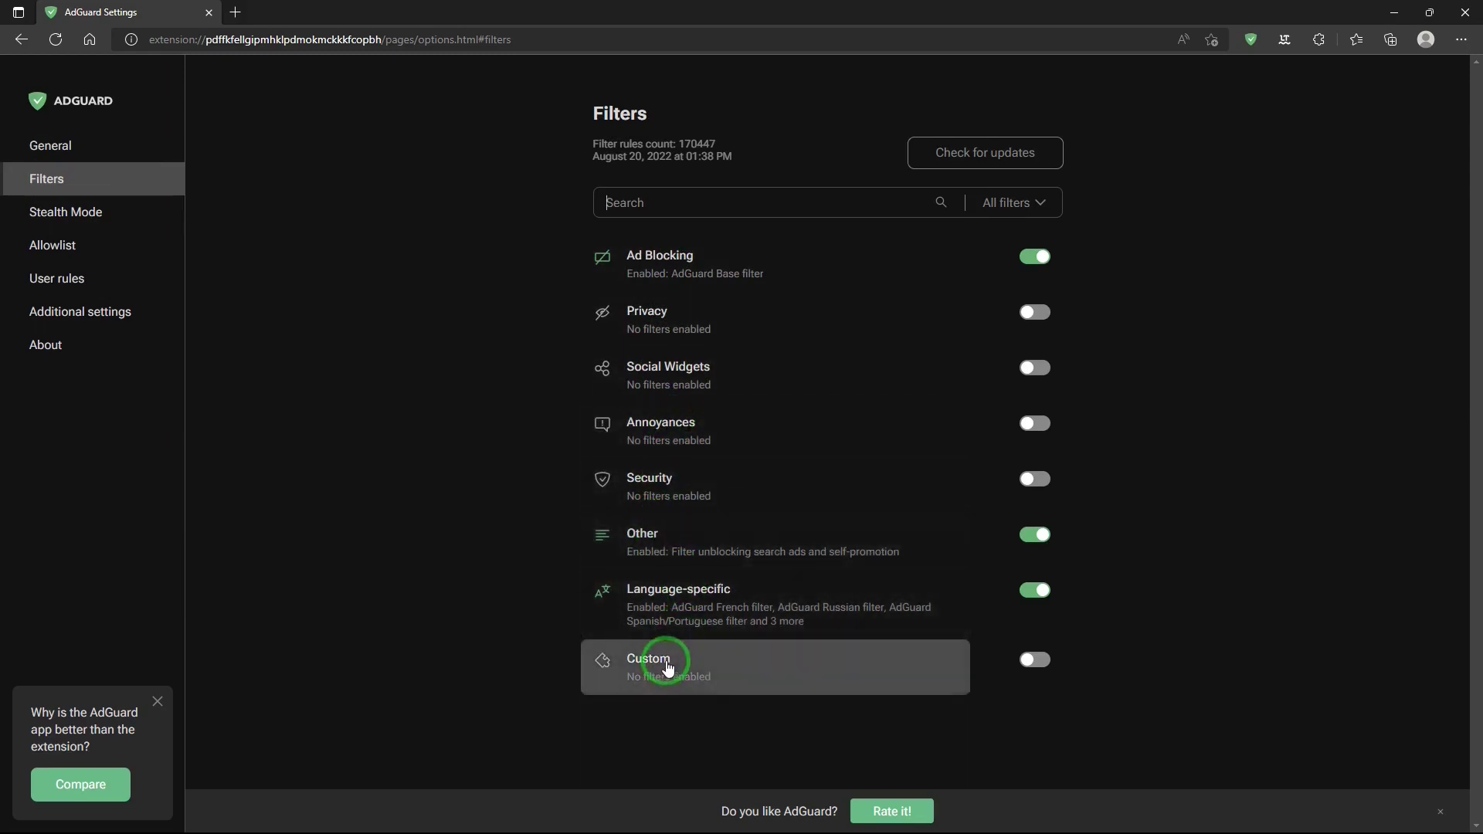
# Review the Stealth Mode options and the Allowlist, then open the empty User rules page.
pyautogui.click(102, 221)
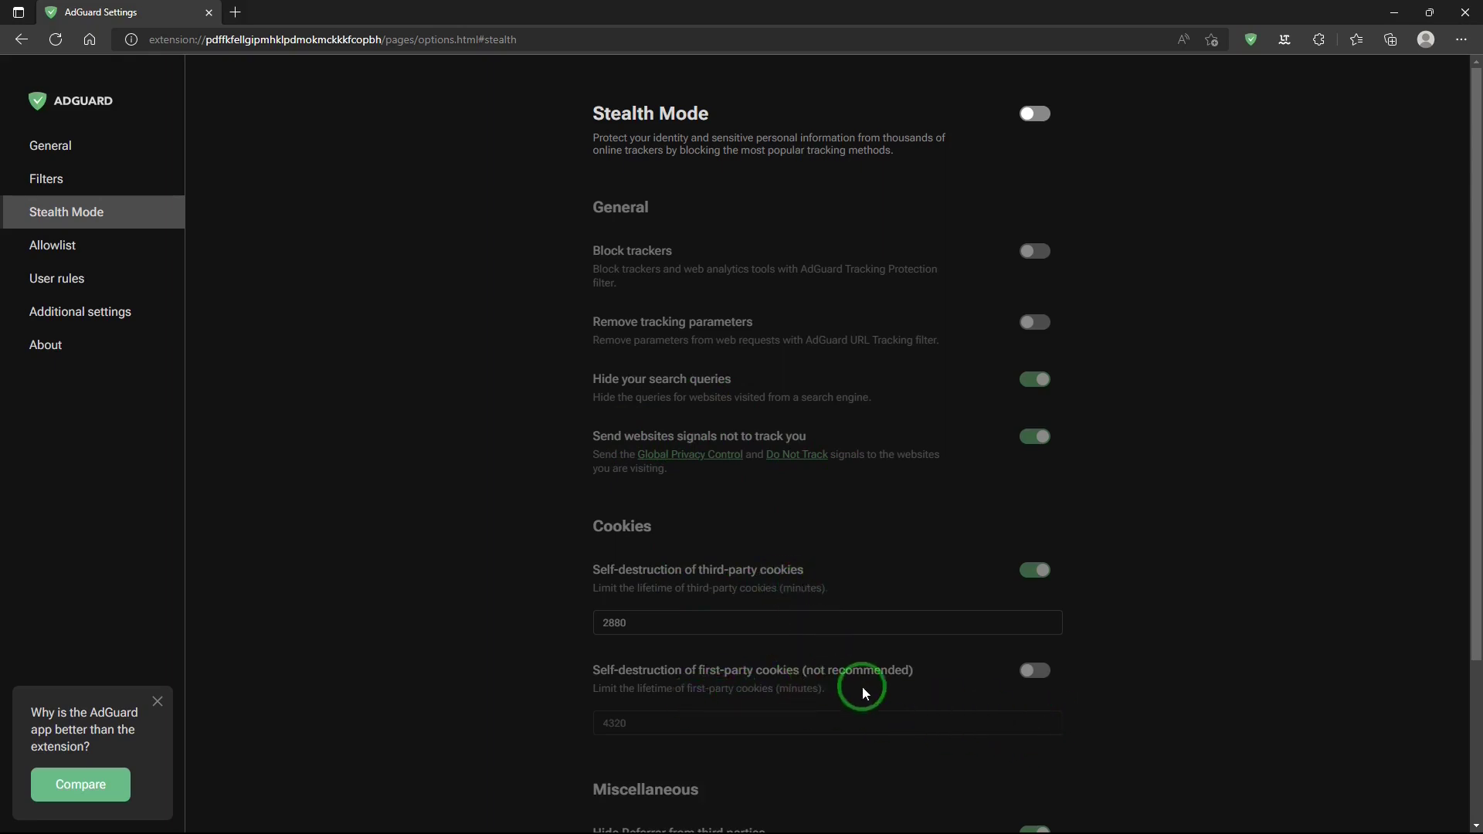
pyautogui.moveTo(1474, 568); pyautogui.dragTo(1477, 760)
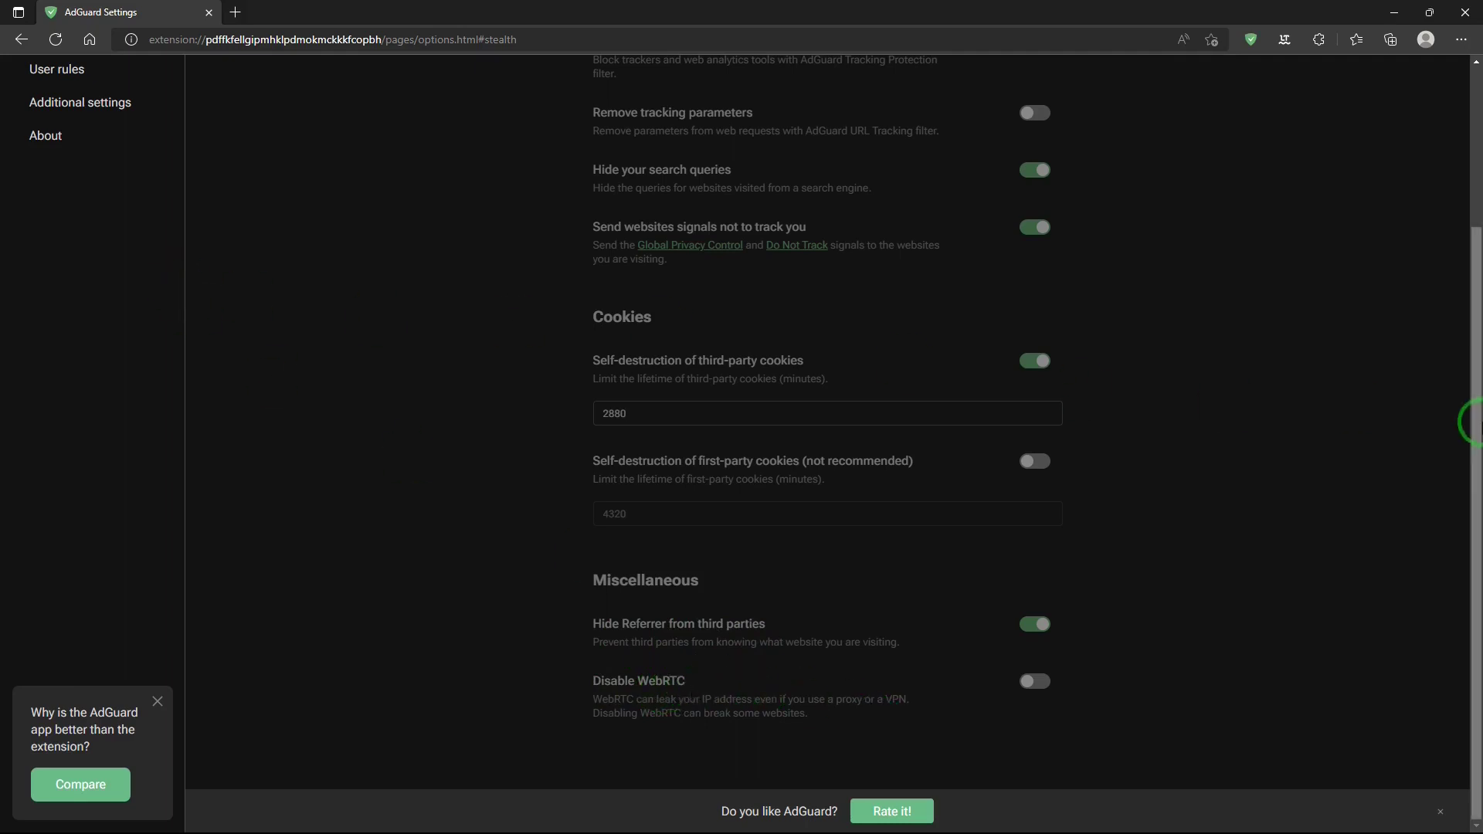
pyautogui.moveTo(1474, 437); pyautogui.dragTo(1477, 288)
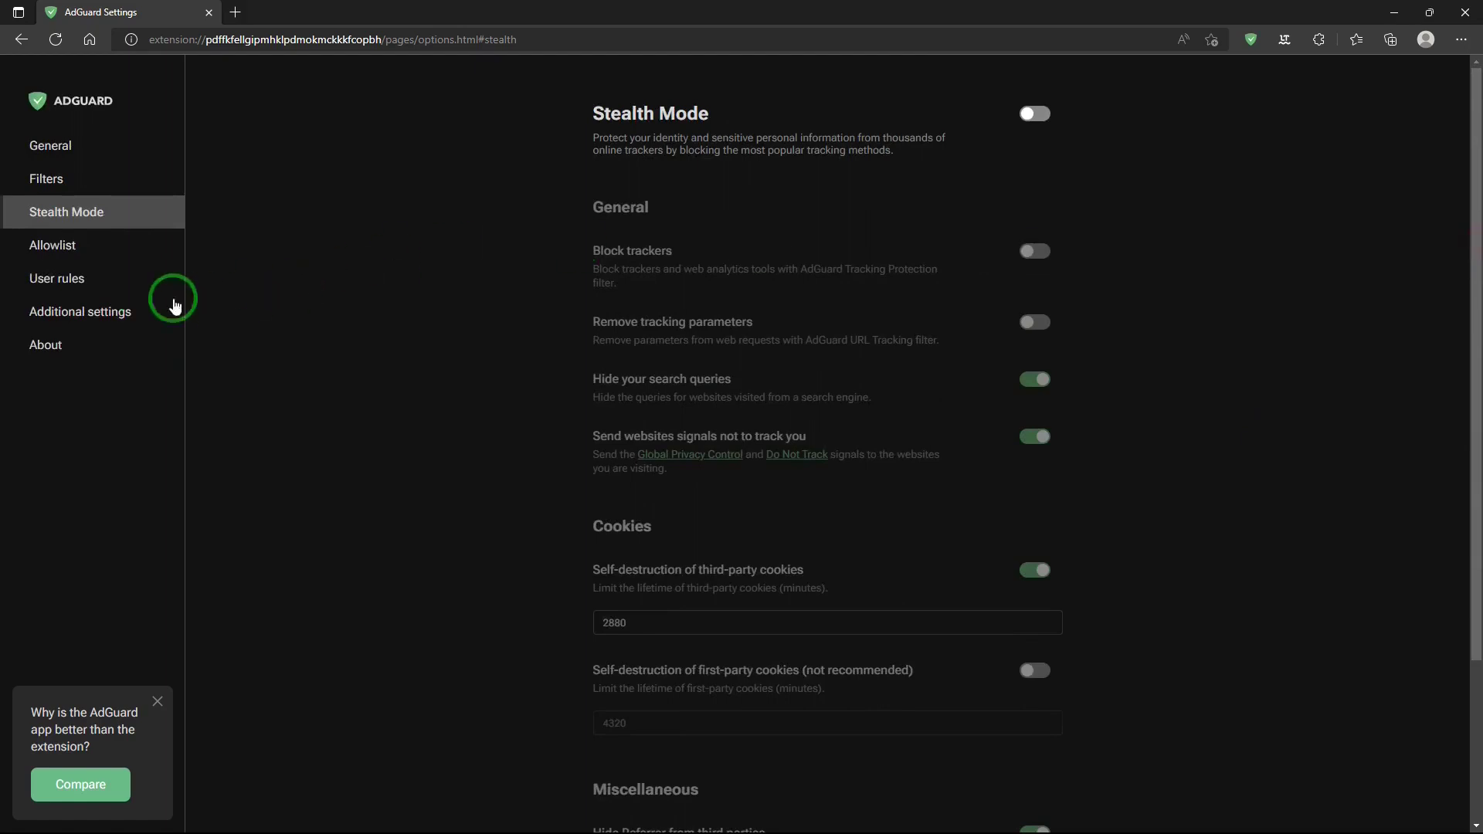
pyautogui.click(53, 245)
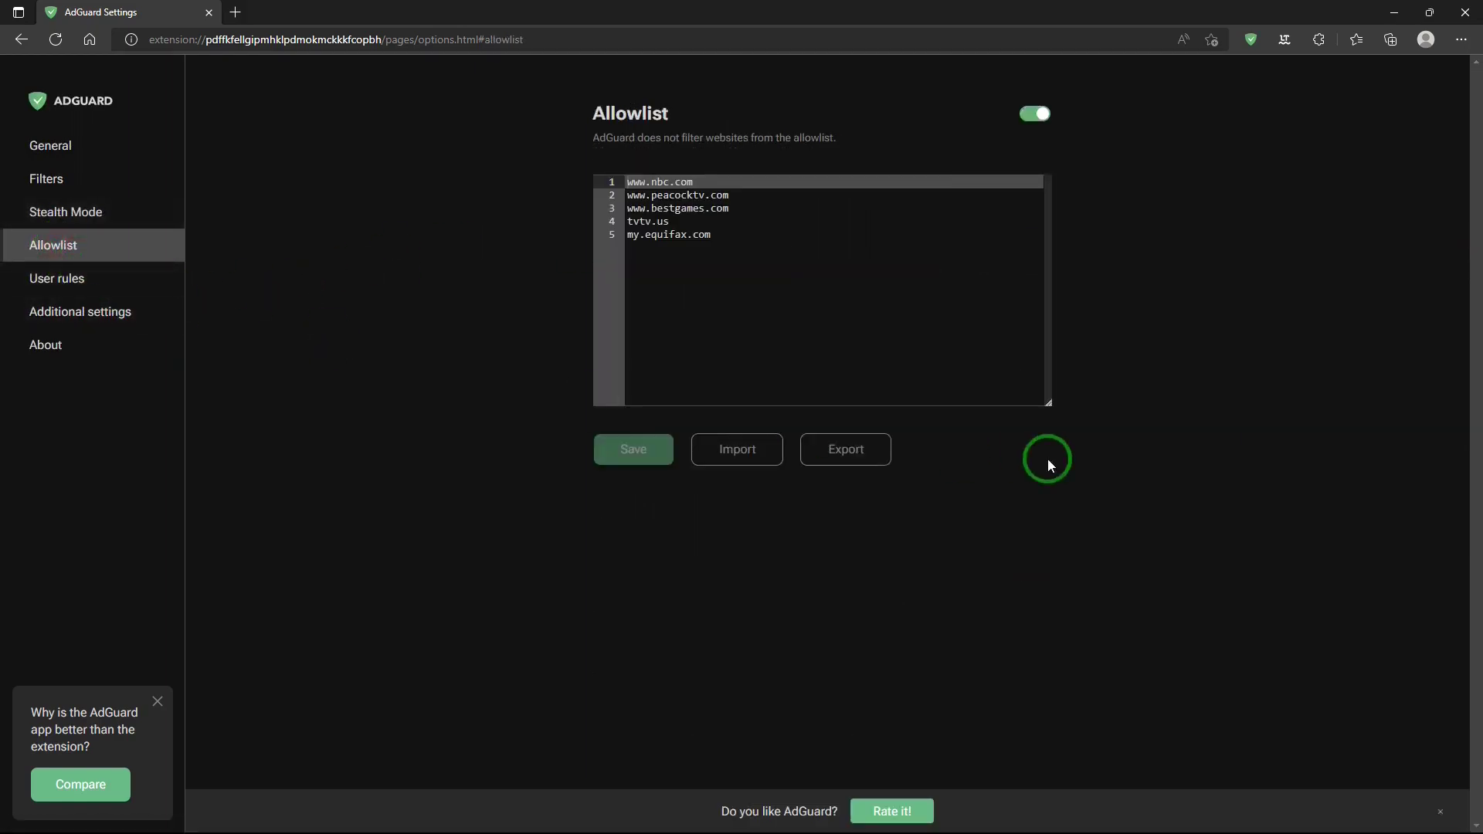
pyautogui.click(63, 281)
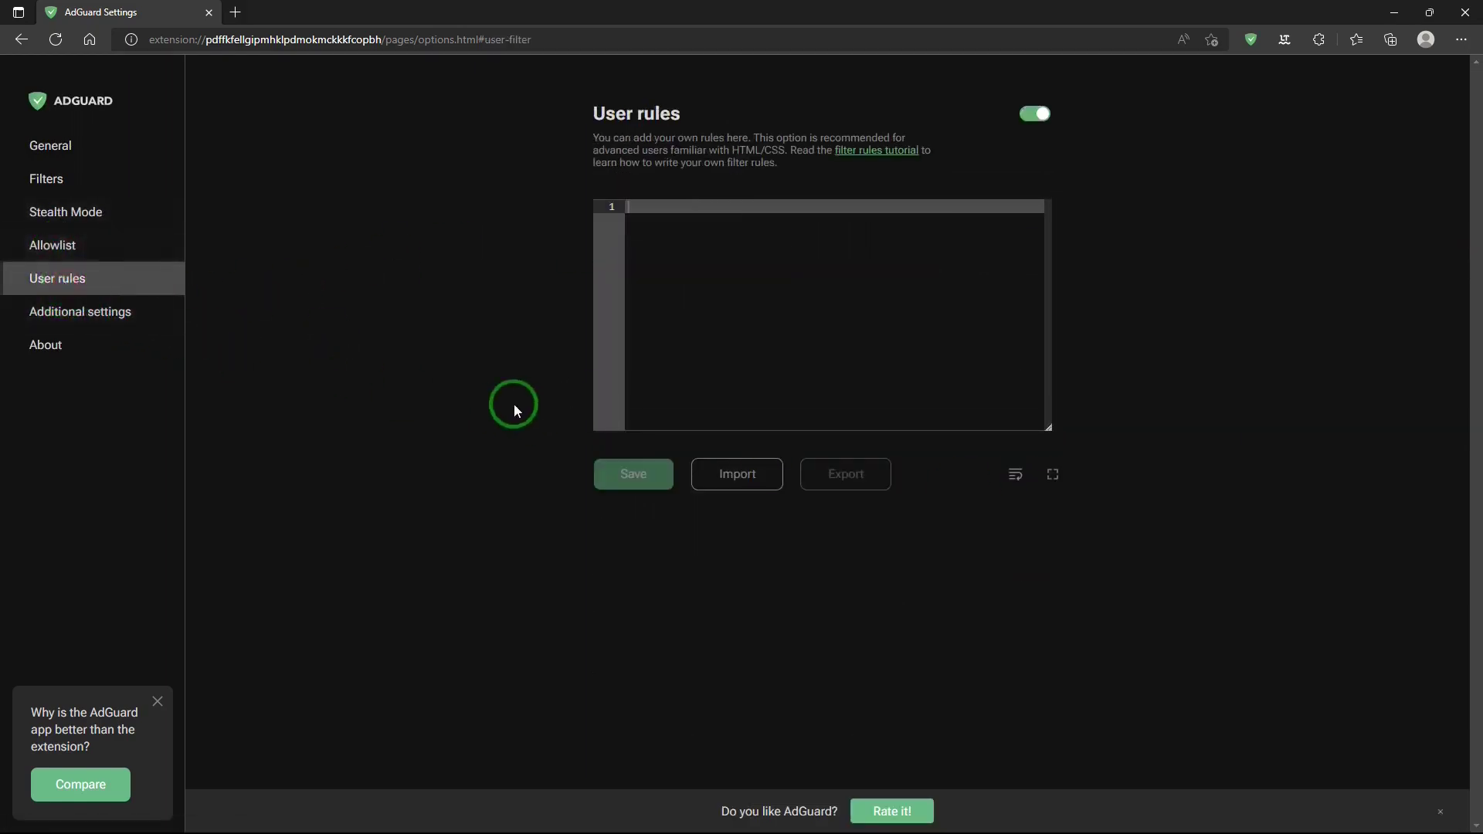
# Open AdGuard's Additional settings showing its toggles, statistics clearing and reset options.
pyautogui.click(105, 312)
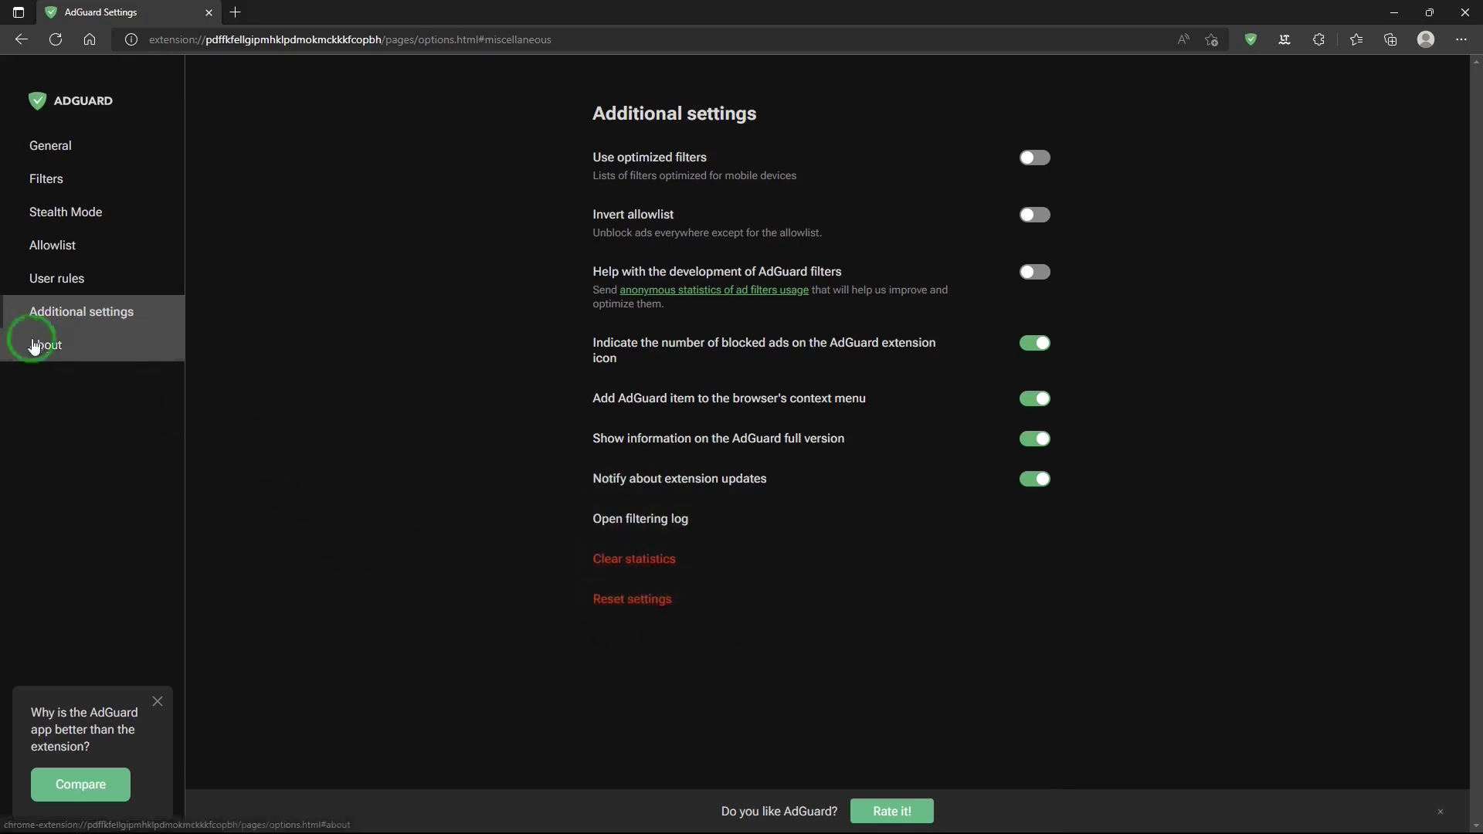
# Show AdGuard's About page with browser extension version 4.1.1 and its Changelog, Privacy Policy and GitHub links.
pyautogui.click(66, 365)
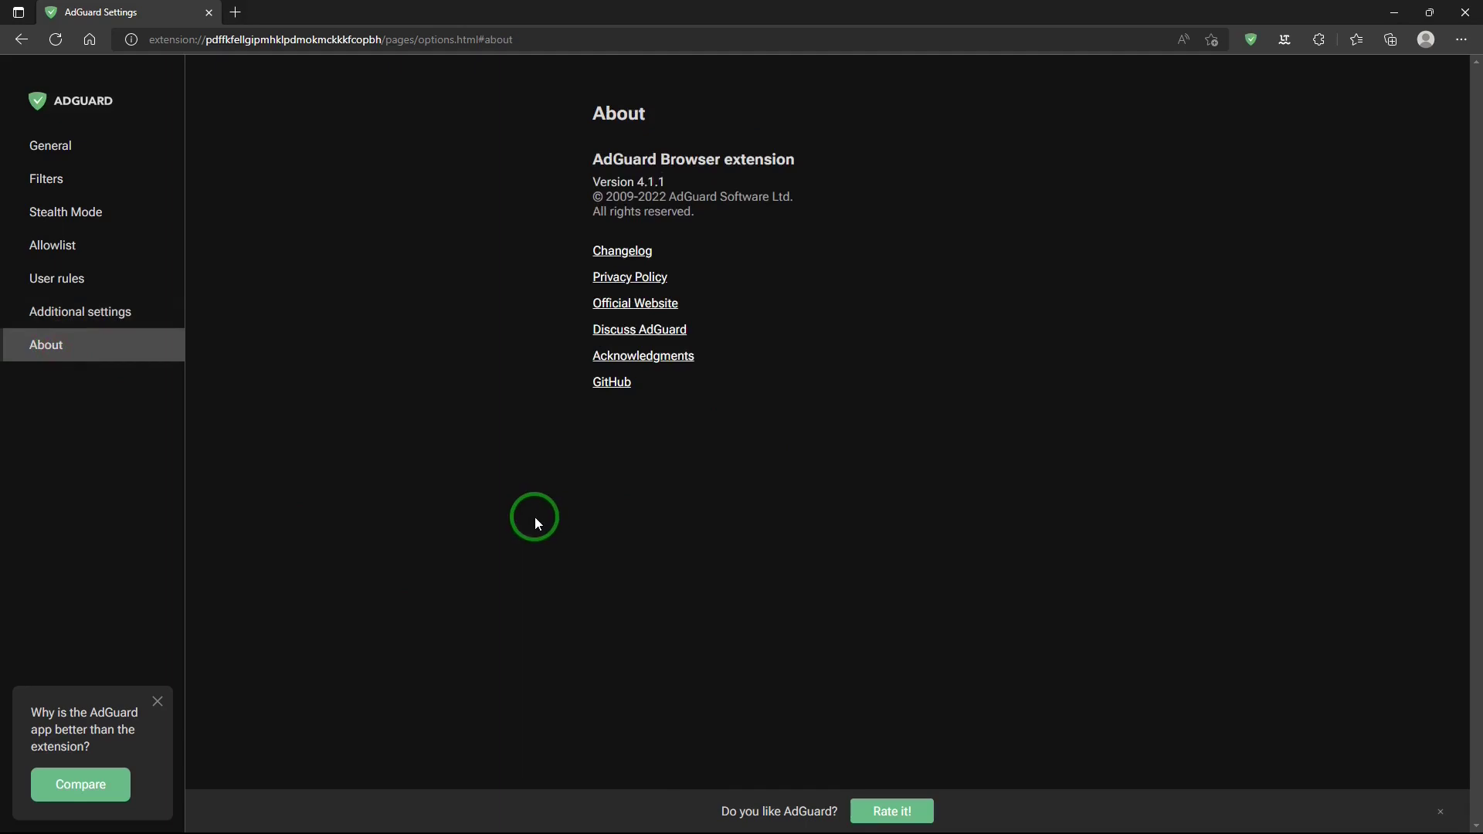